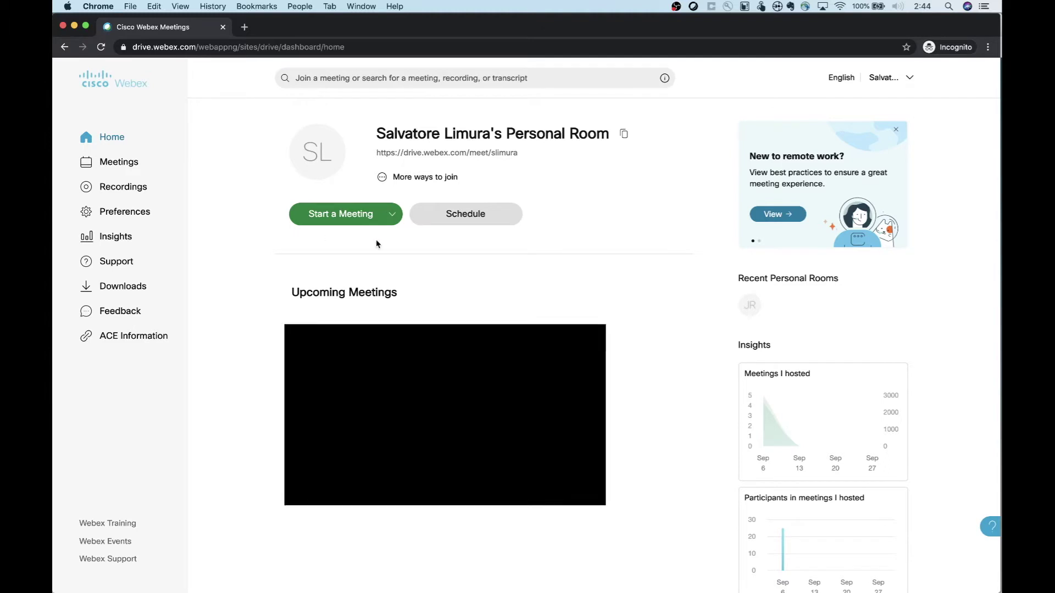
# - Start scheduling a new meeting and expand its advanced scheduling options, going down to the unlocked meetings settings
pyautogui.click(482, 228)
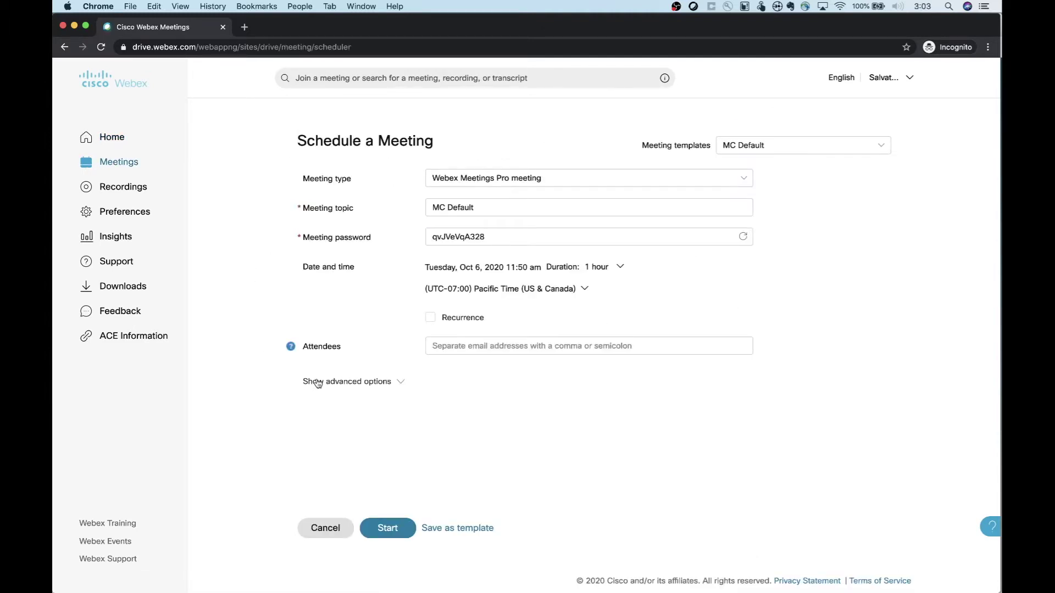
pyautogui.click(341, 385)
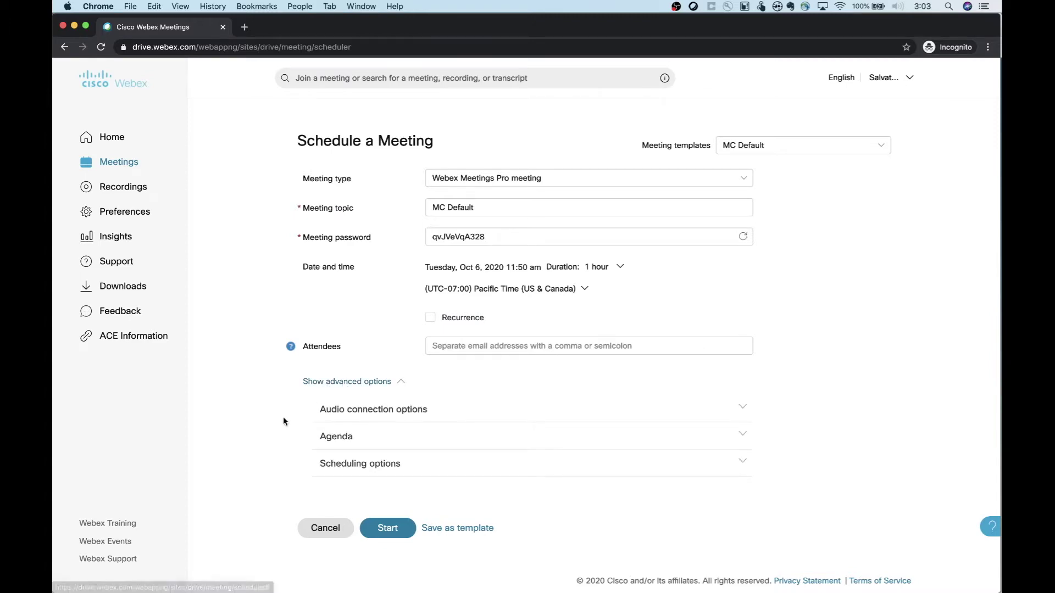
pyautogui.click(343, 463)
pyautogui.scroll(-4, 275, 444)
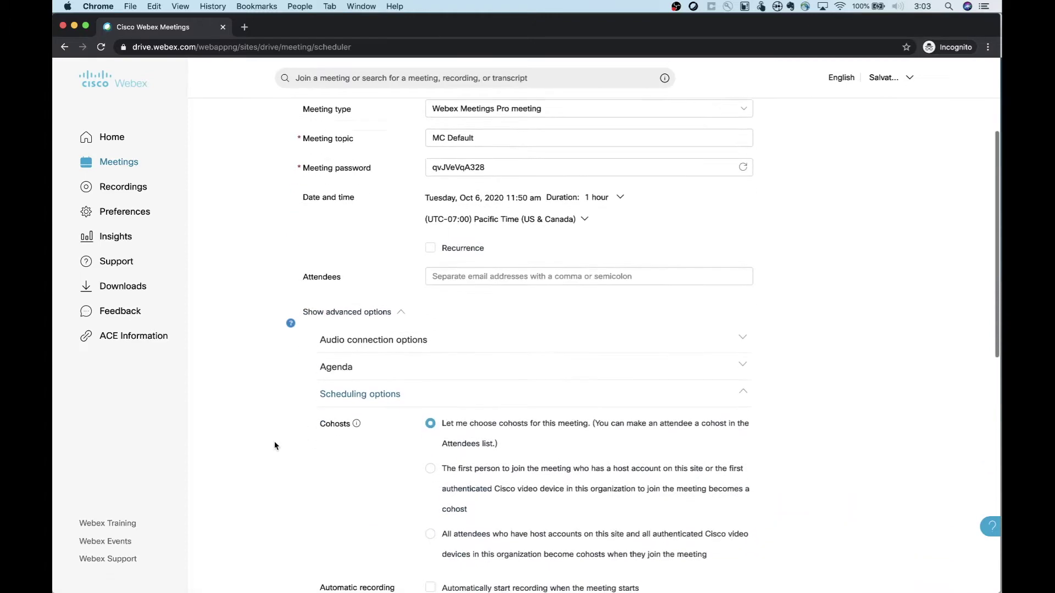
pyautogui.scroll(-4, 276, 446)
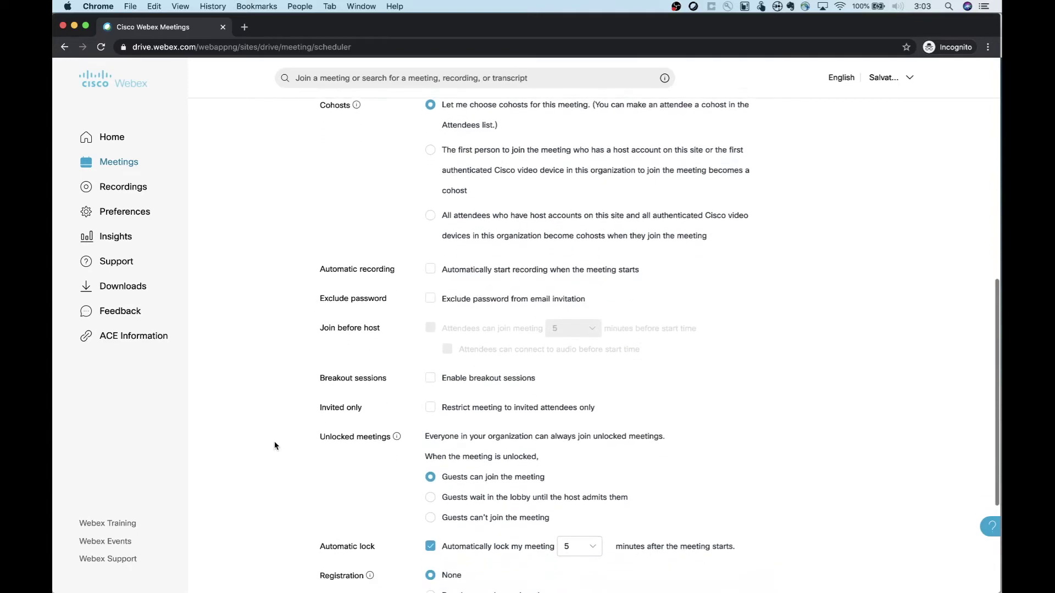
pyautogui.scroll(-1, 275, 445)
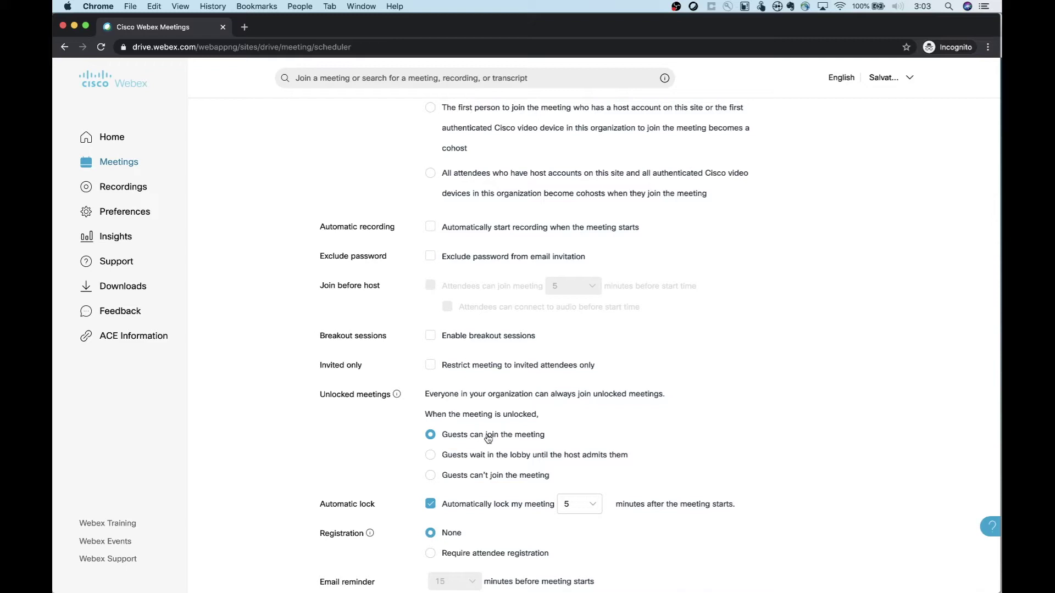
# - Try the lobby option for guests of unlocked meetings, ending on the choice that guests can't join the meeting
pyautogui.click(431, 456)
pyautogui.scroll(-1, 414, 474)
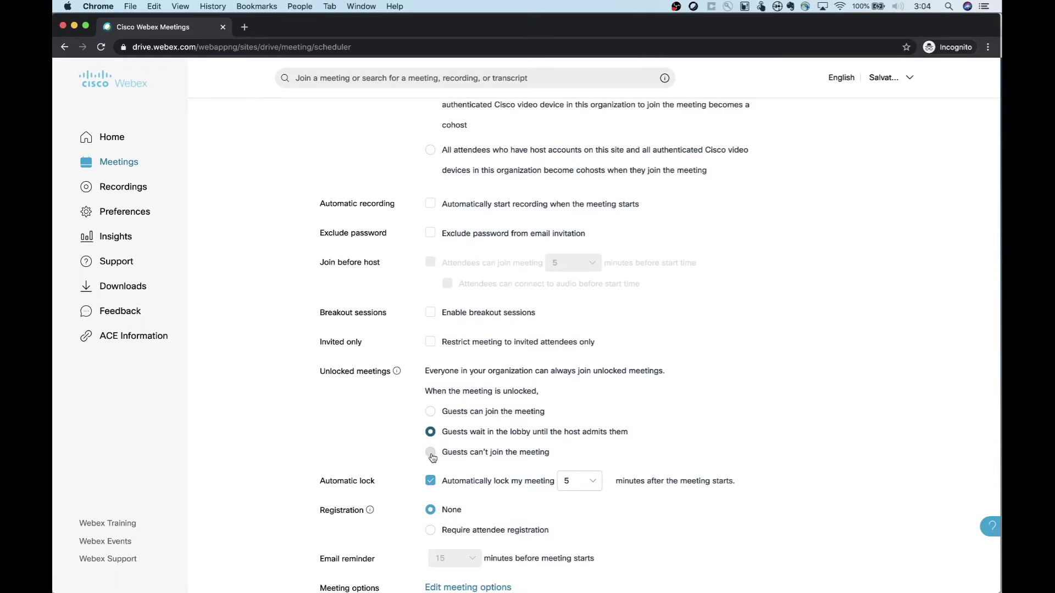
pyautogui.click(431, 453)
# - Set the meeting to lock automatically 0 minutes after it starts
pyautogui.click(581, 486)
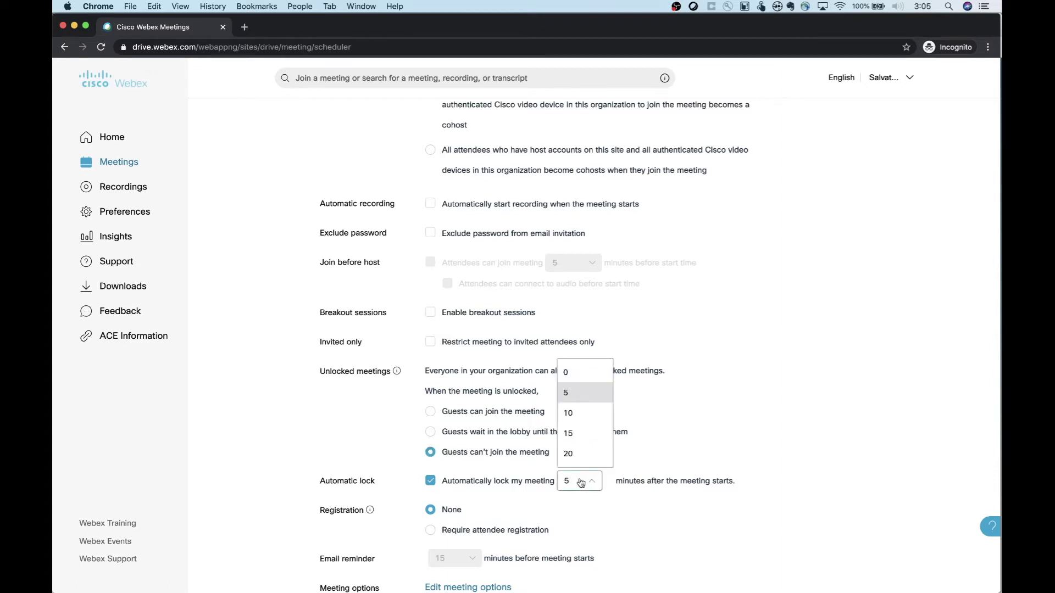
pyautogui.click(568, 374)
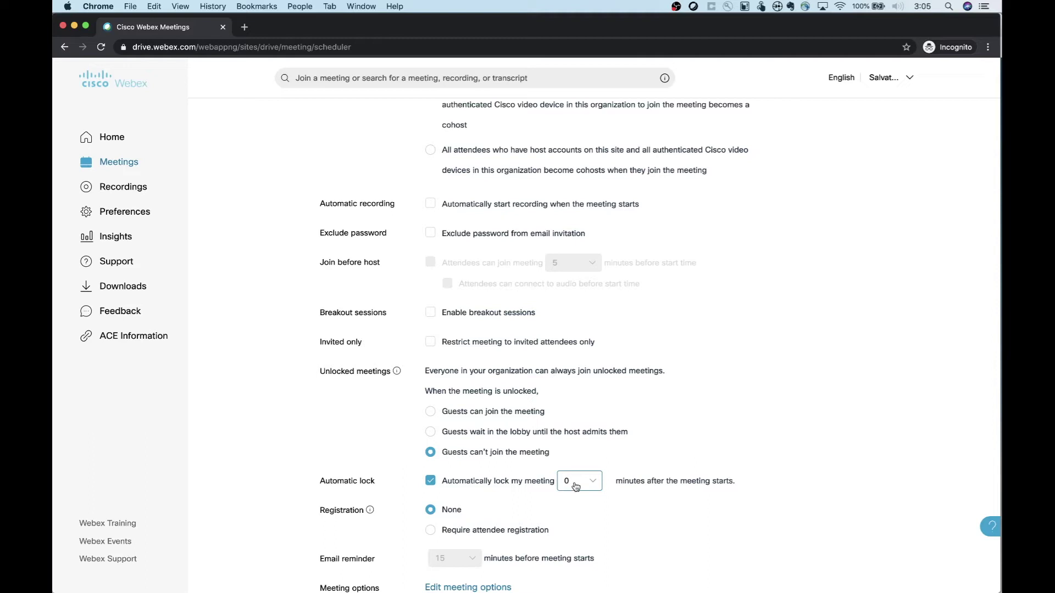
pyautogui.scroll(-4, 575, 487)
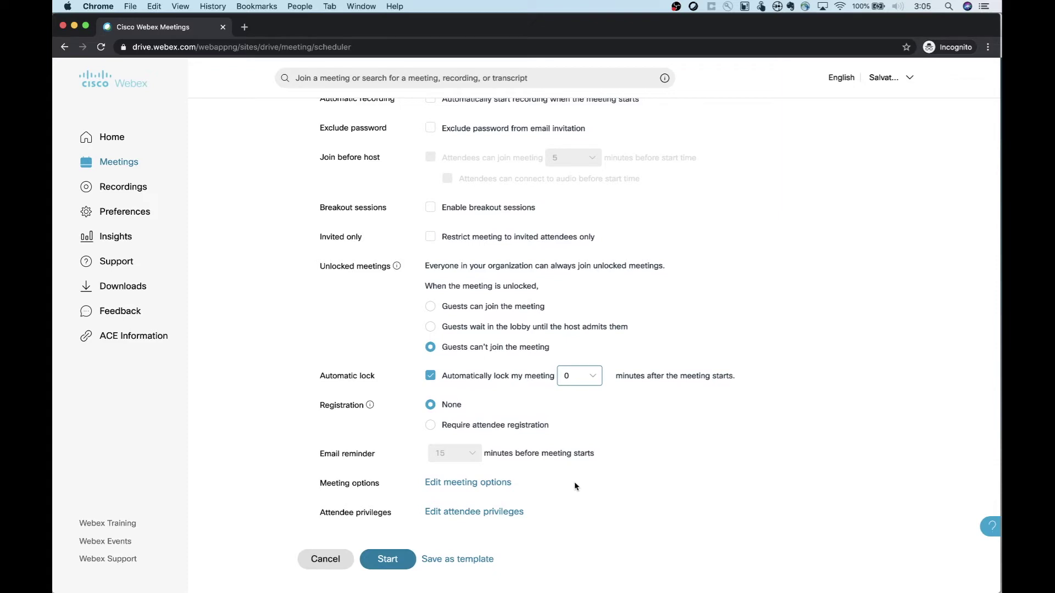
pyautogui.click(446, 515)
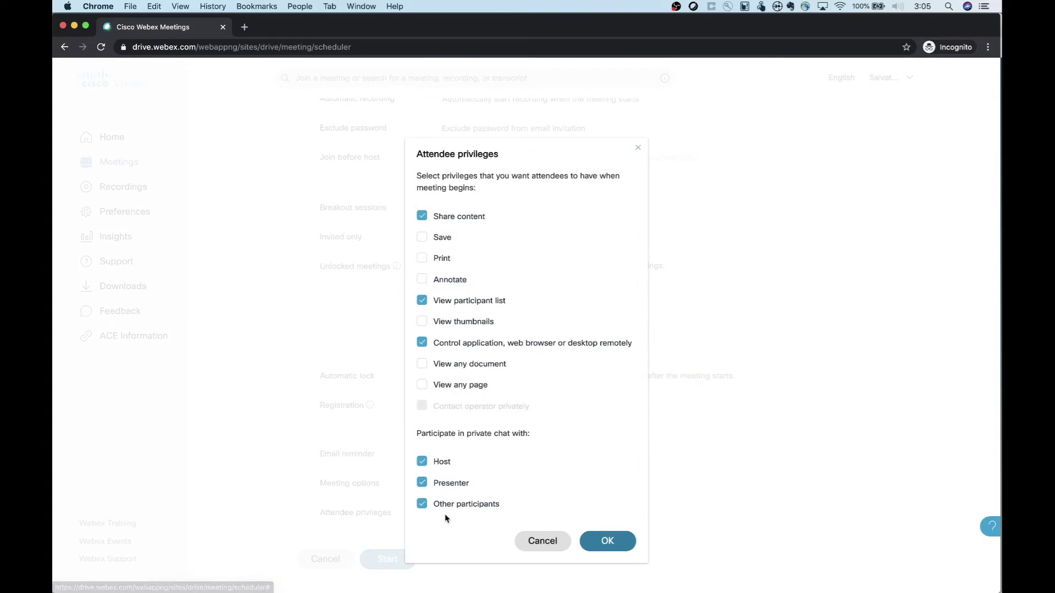
pyautogui.click(422, 216)
pyautogui.click(545, 542)
# - Make guests wait in the lobby until the host admits them, and save the settings as a template named "Guest Lobby"
pyautogui.scroll(1, 499, 435)
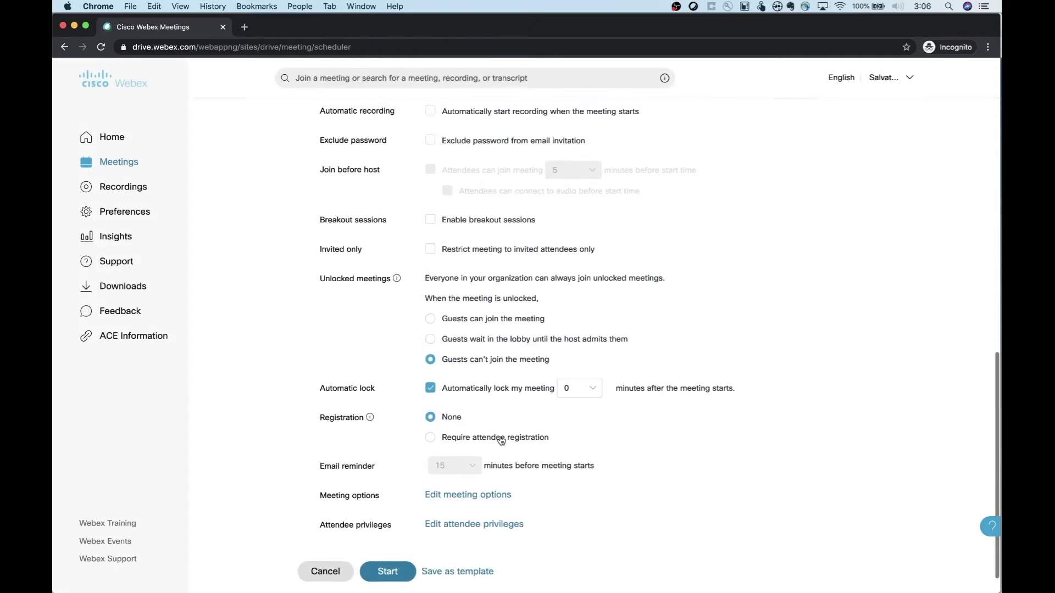
pyautogui.click(431, 340)
pyautogui.scroll(-3, 498, 349)
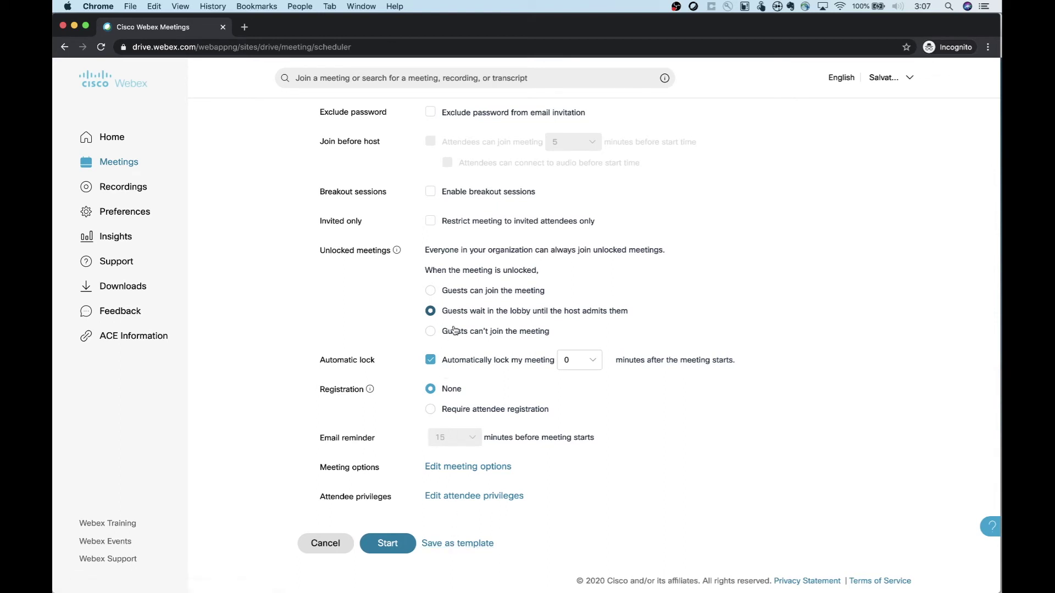
pyautogui.click(450, 544)
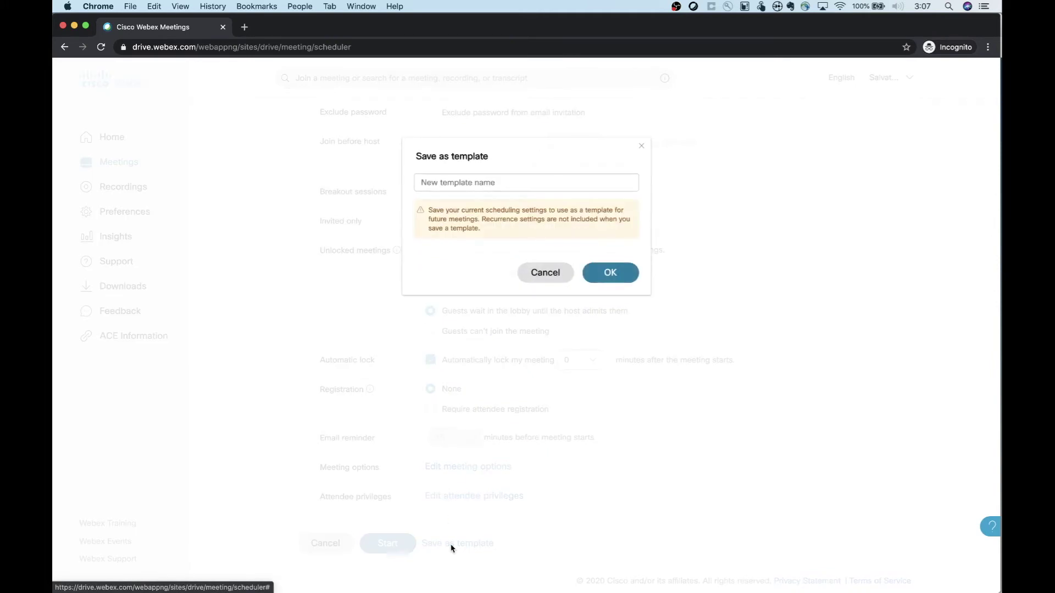
pyautogui.click(434, 183)
pyautogui.write('Guest')
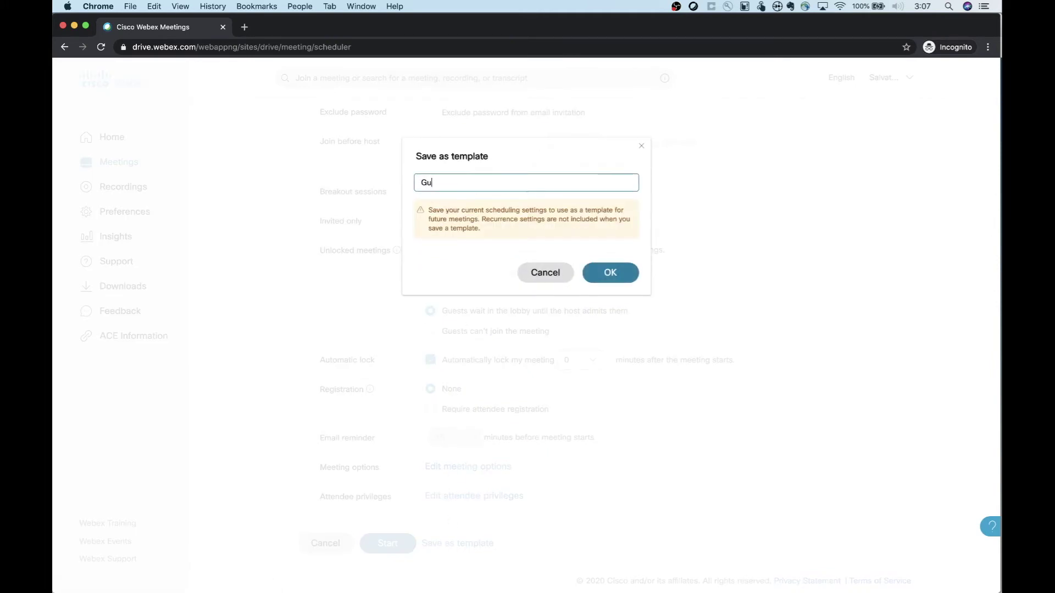
pyautogui.write(' Lobby')
pyautogui.click(603, 273)
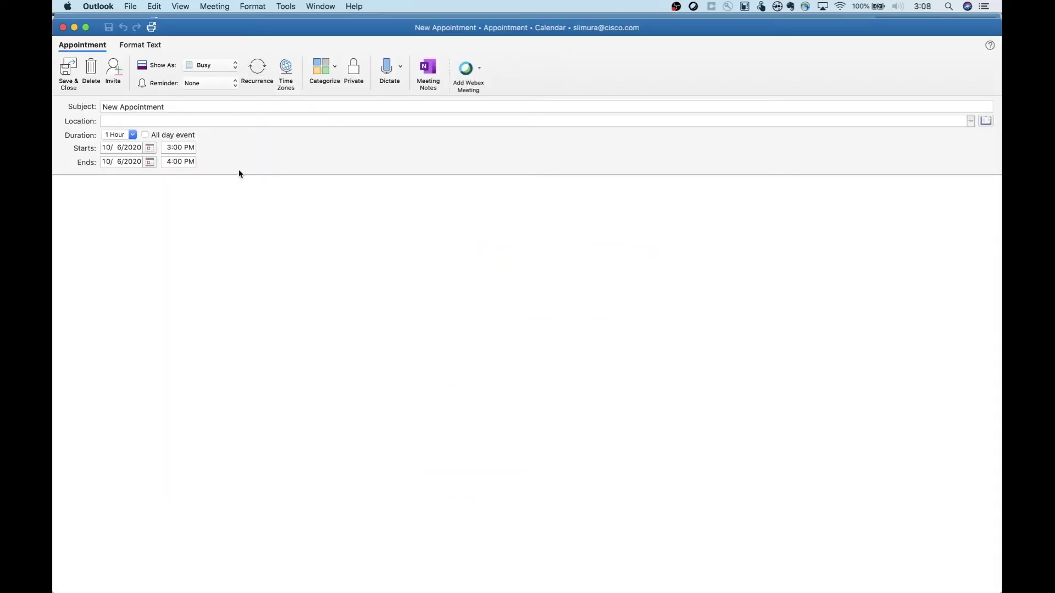
# - In Outlook, add a Webex meeting to the new appointment using the MC: Guest Lobby template
pyautogui.click(467, 77)
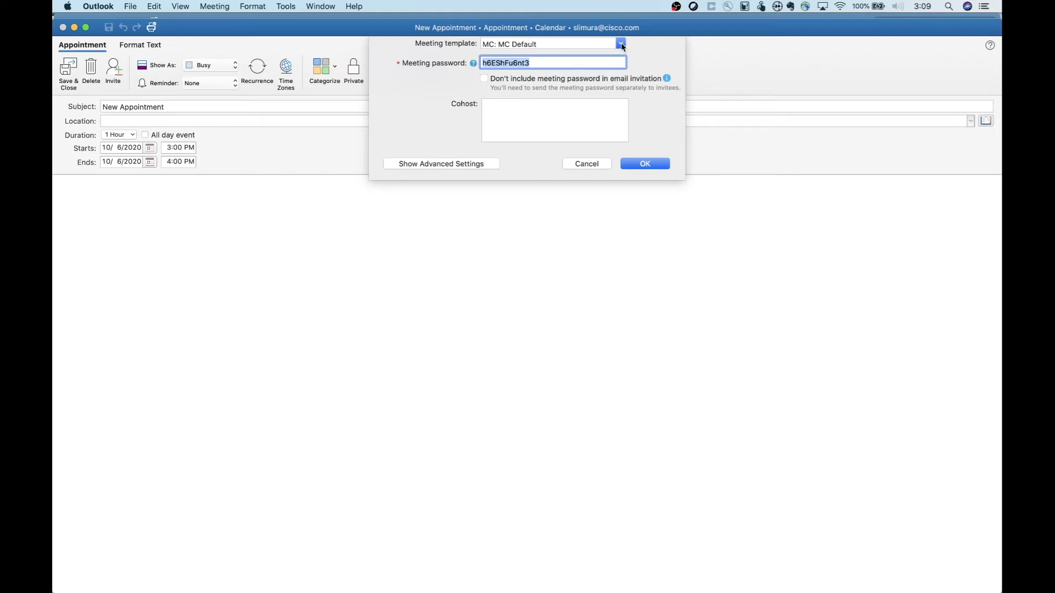
pyautogui.click(621, 44)
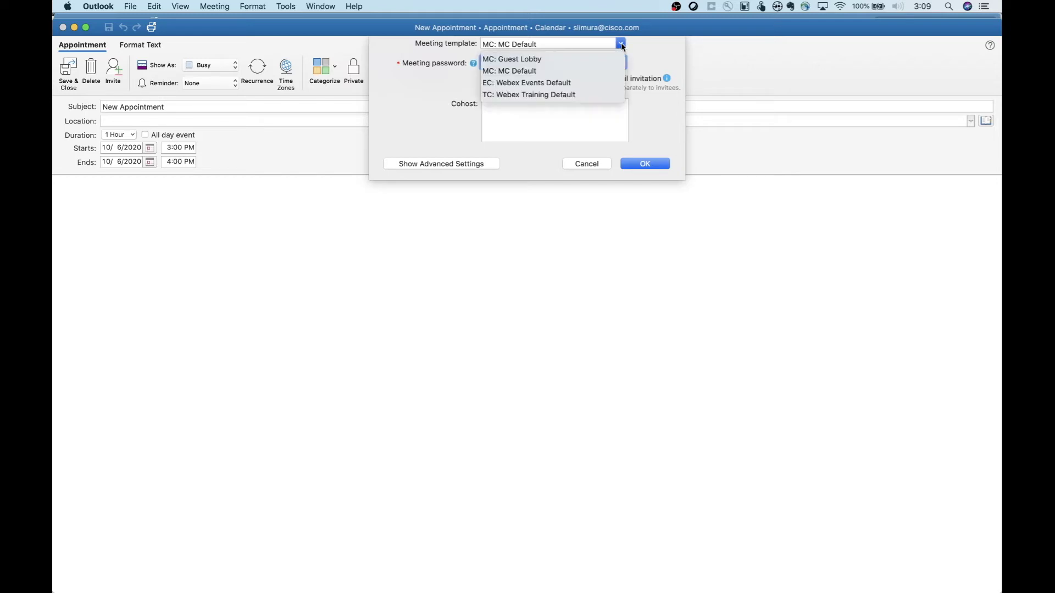
pyautogui.click(536, 64)
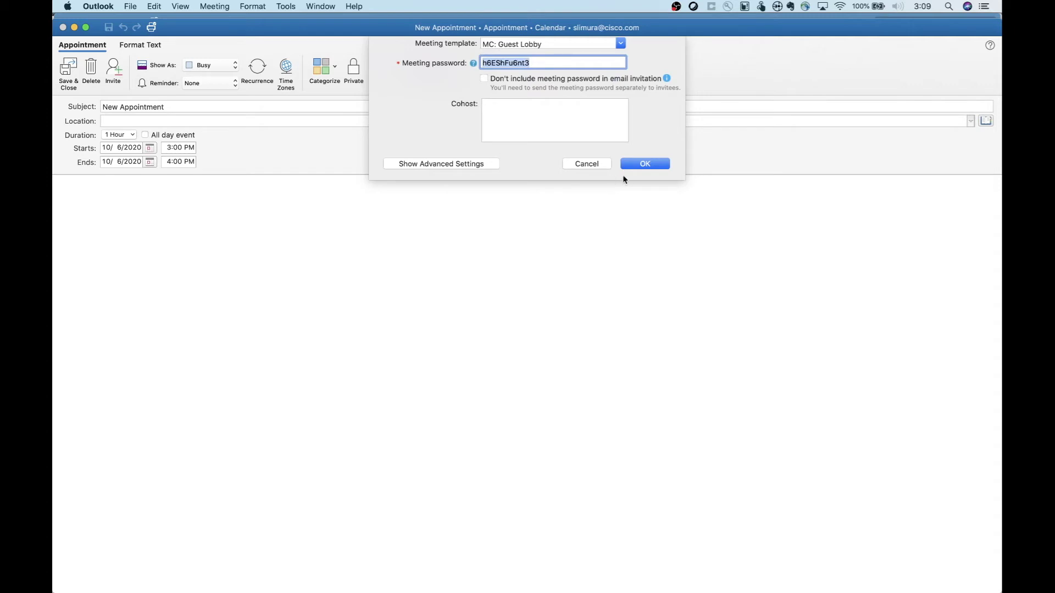
pyautogui.click(638, 165)
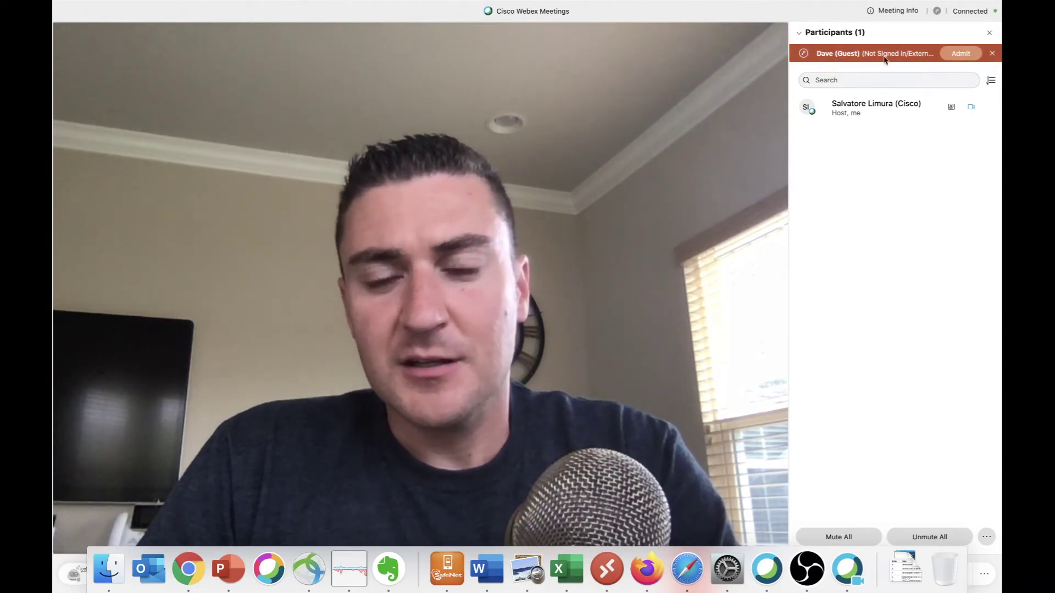
# - In the Webex meeting, admit the guest waiting in the lobby and open the participants list on the guest's side
pyautogui.click(959, 54)
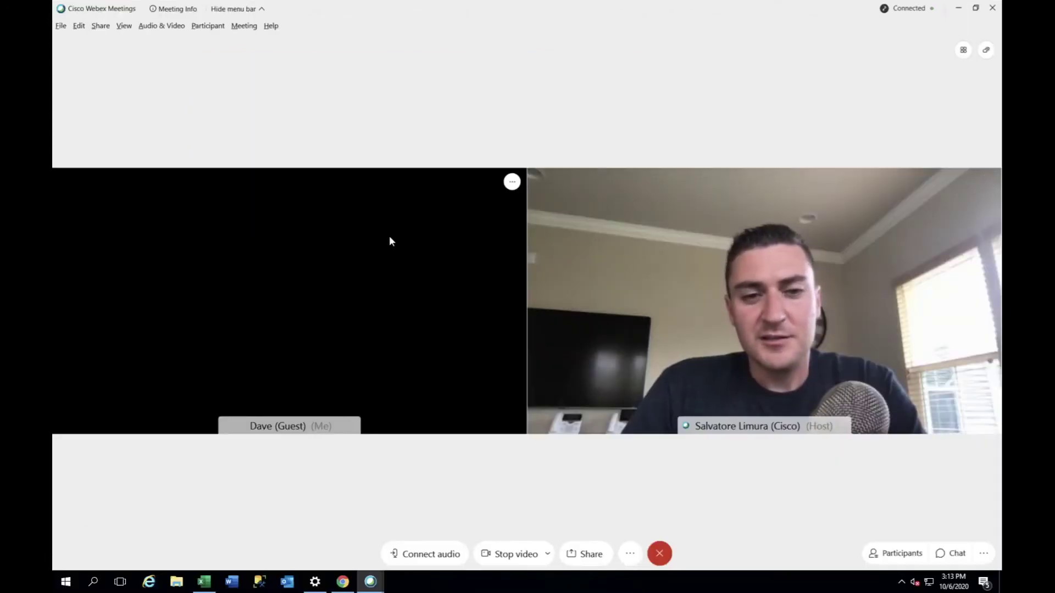
pyautogui.click(901, 552)
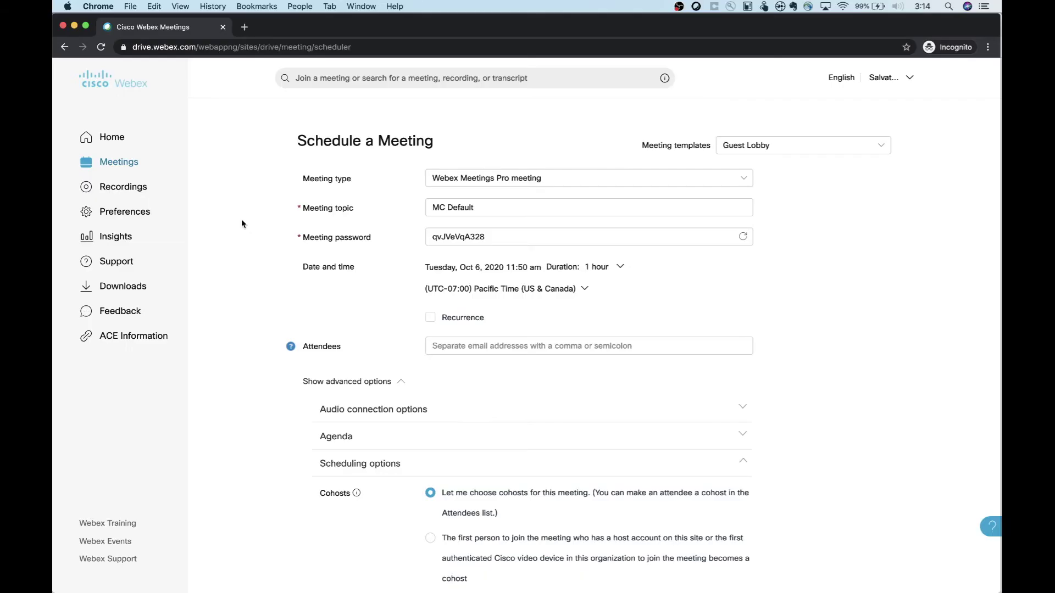
# - In the Webex scheduler, set that guests can't join unlocked meetings and save the settings as a template named "No Guests"
pyautogui.scroll(-5, 244, 198)
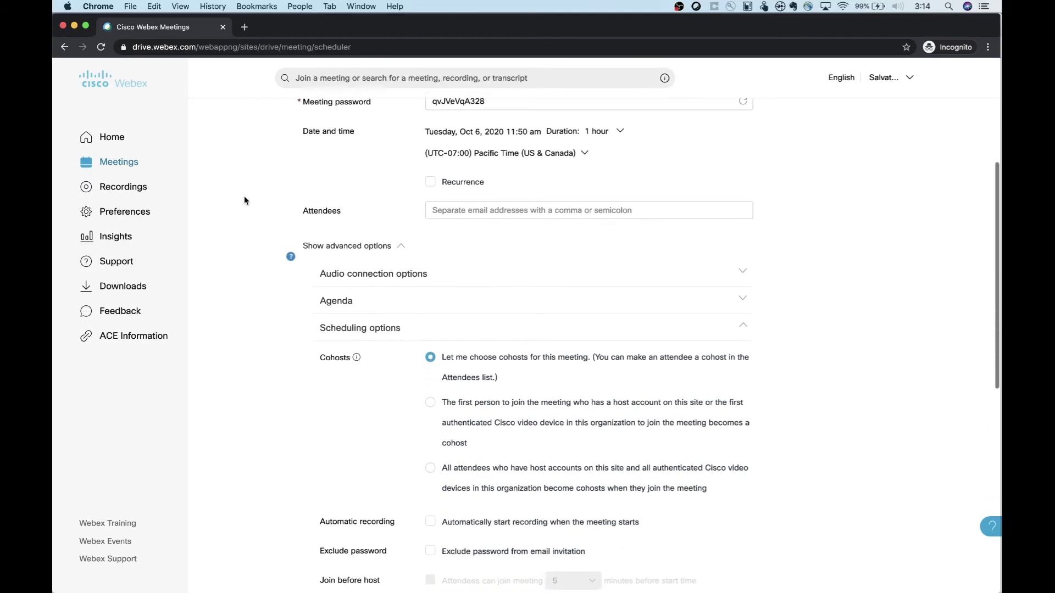
pyautogui.scroll(-4, 244, 201)
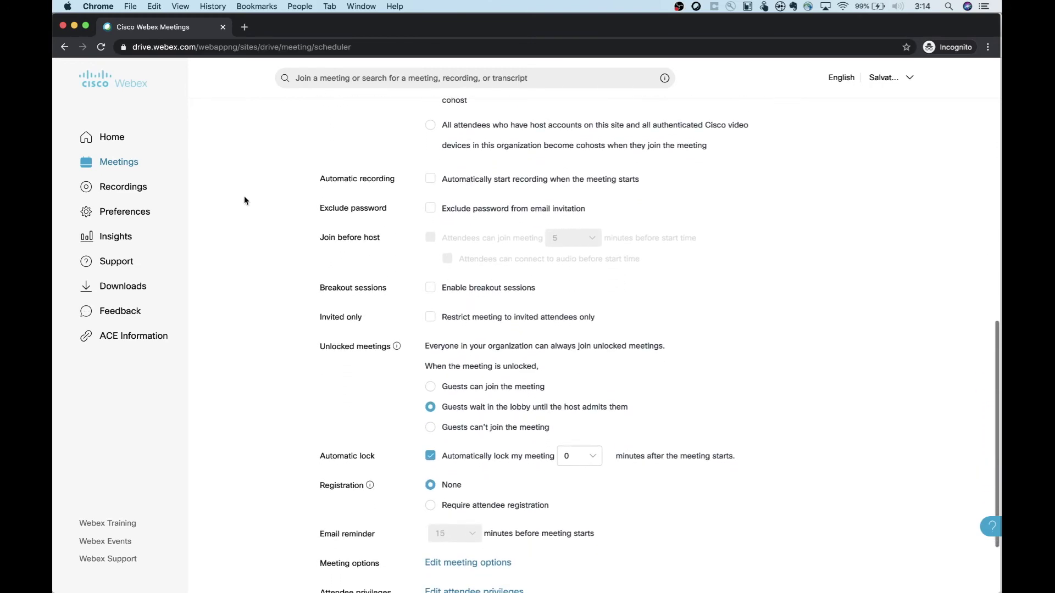
pyautogui.scroll(-2, 291, 319)
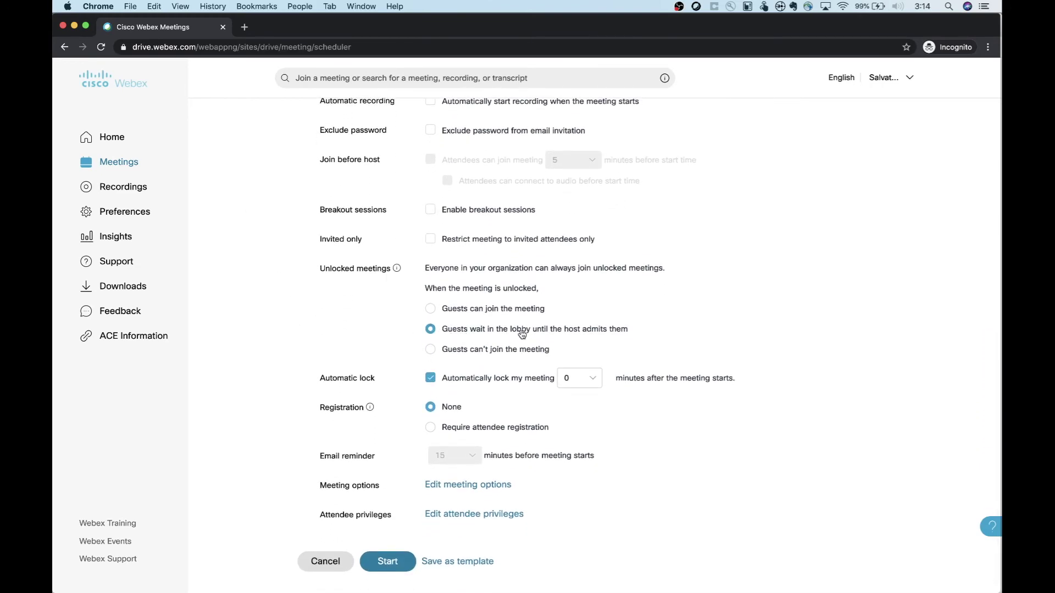
pyautogui.click(431, 350)
pyautogui.click(451, 561)
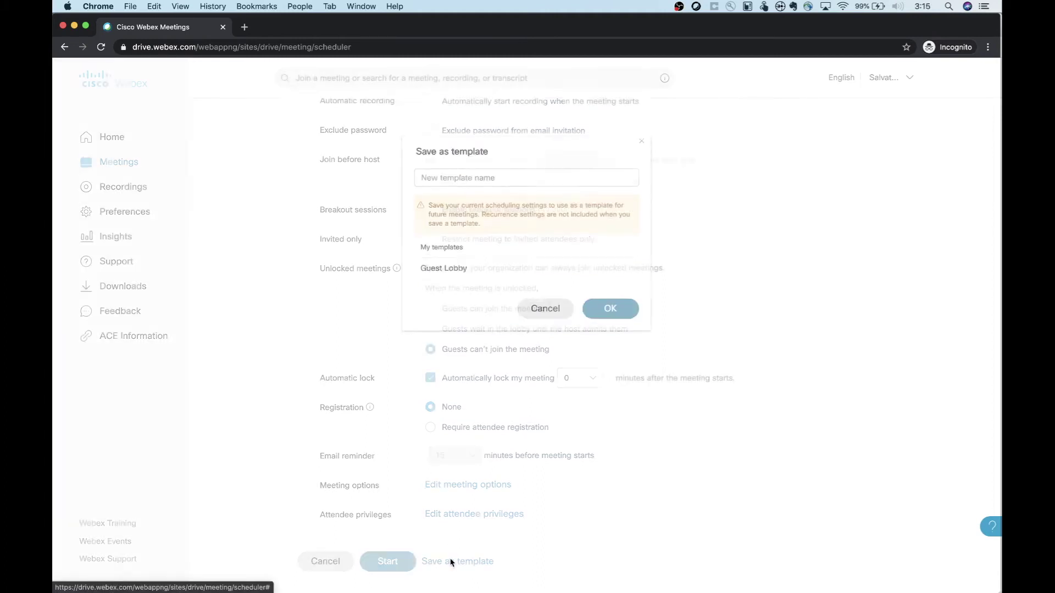
pyautogui.click(438, 177)
pyautogui.write('No Guests')
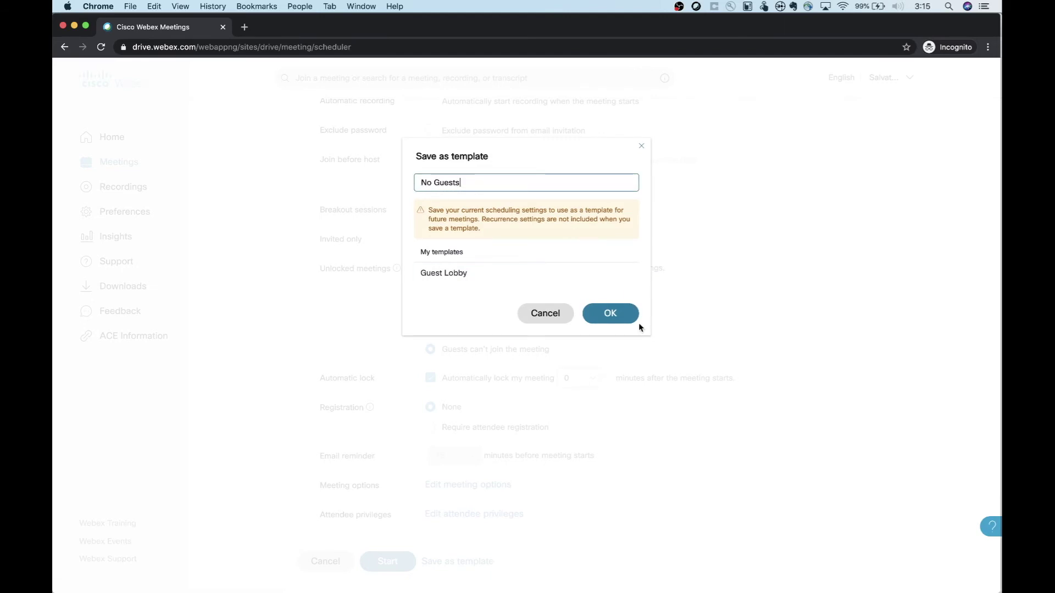
pyautogui.click(613, 314)
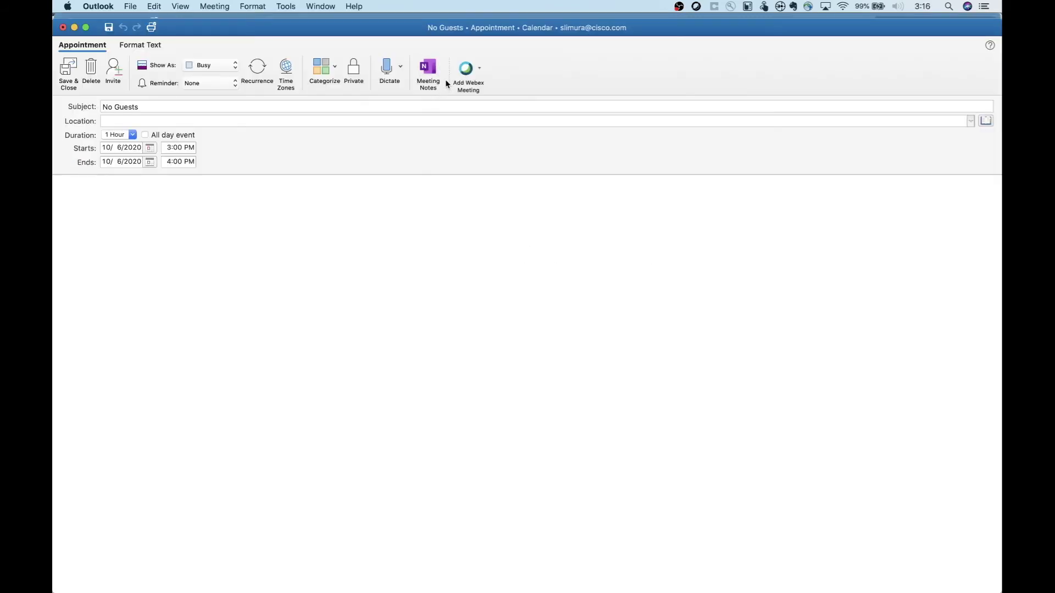
# - In Outlook, add a Webex meeting to the No Guests appointment using the MC: No Guests template
pyautogui.click(466, 70)
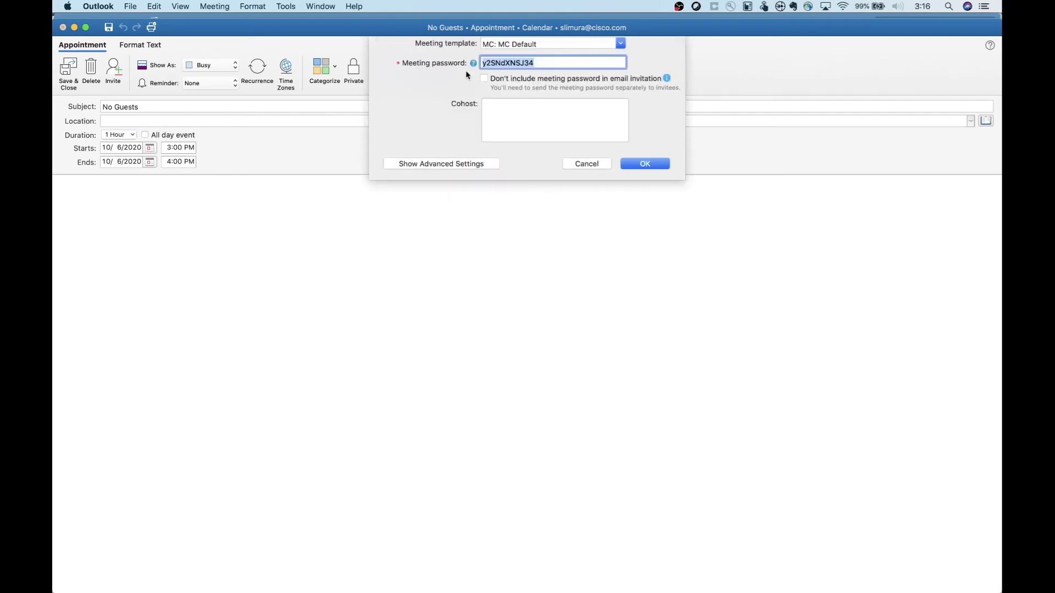
pyautogui.click(619, 44)
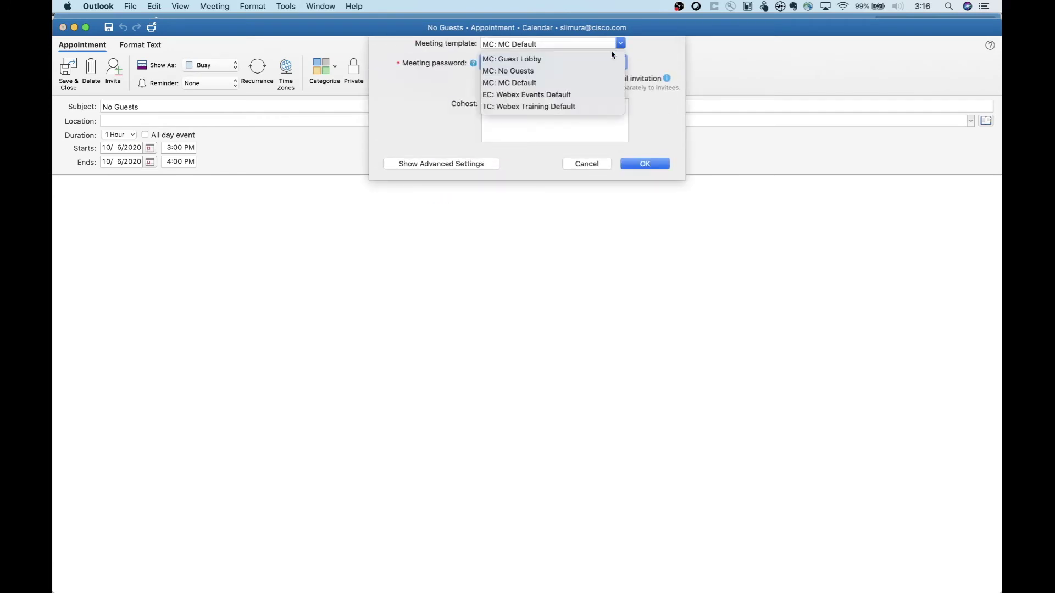
pyautogui.click(519, 74)
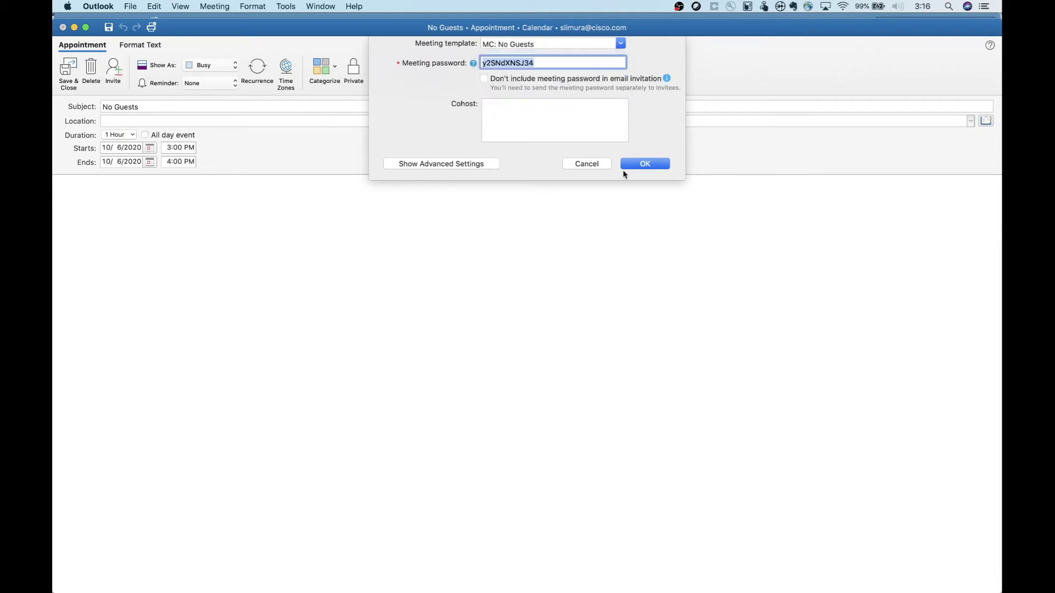
pyautogui.click(645, 165)
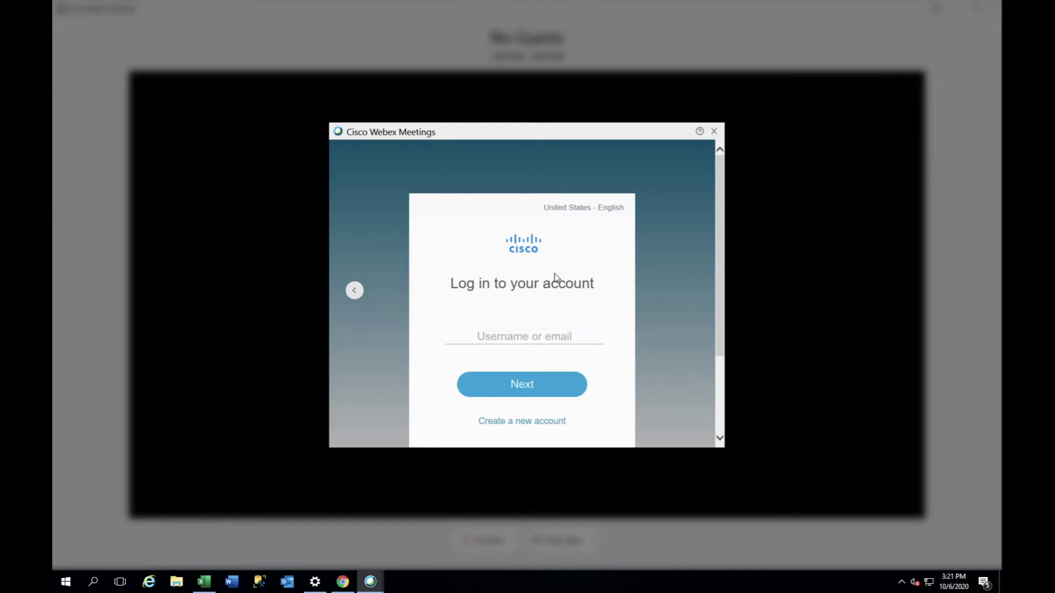
pyautogui.scroll(-1, 597, 295)
pyautogui.scroll(-3, 599, 297)
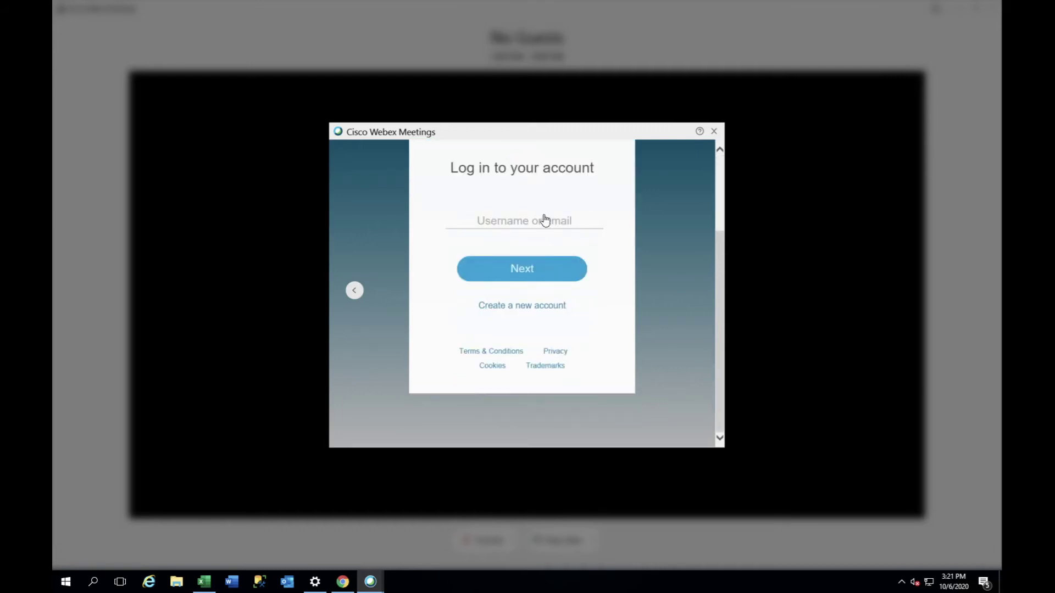
pyautogui.scroll(1, 545, 220)
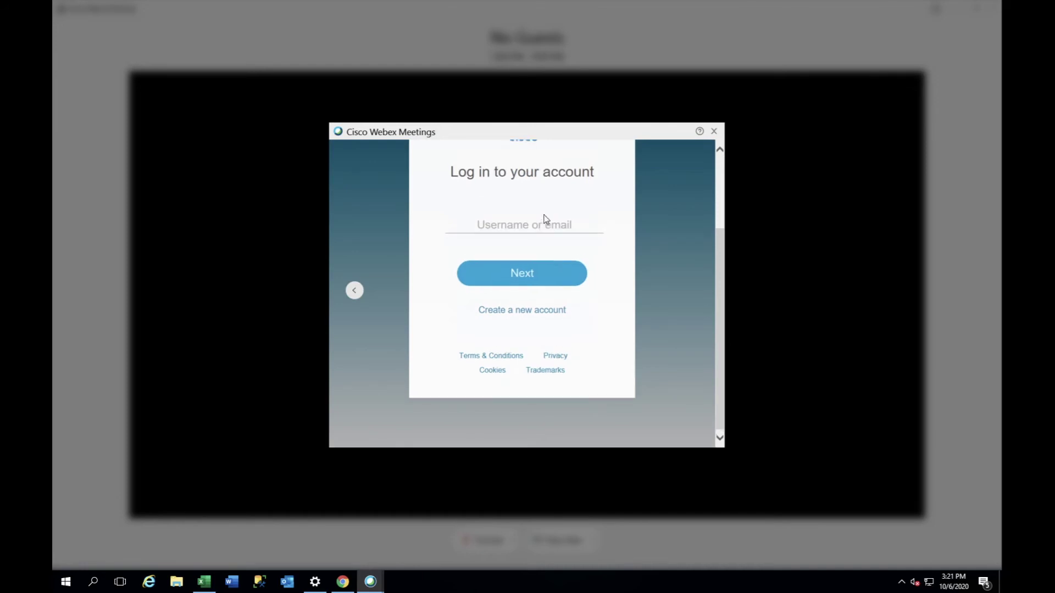
pyautogui.scroll(2, 545, 220)
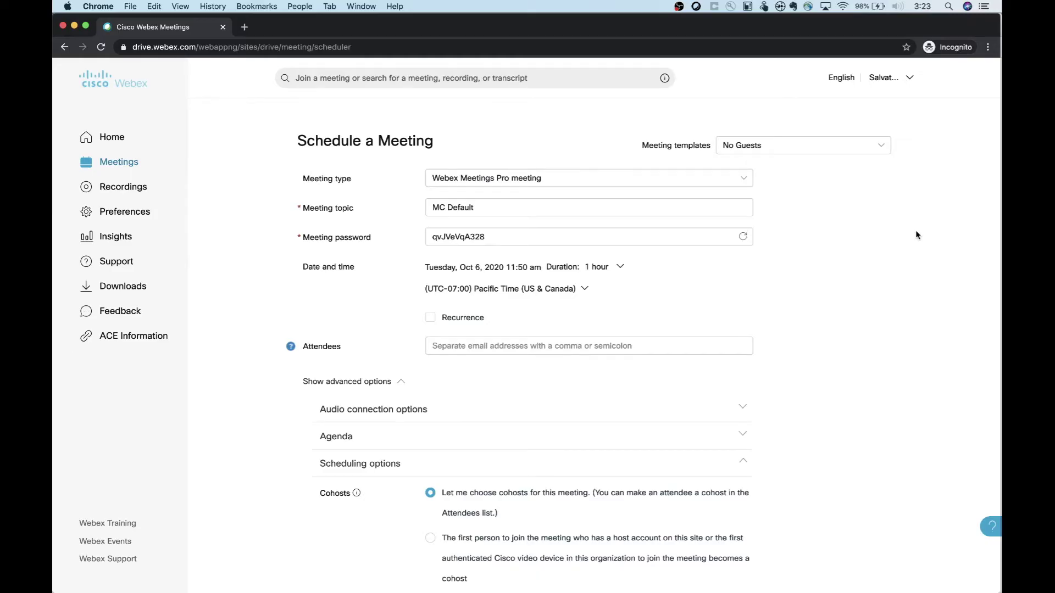
# - In the Webex scheduler, let guests join unlocked meetings and remove the Share content privilege from attendees
pyautogui.scroll(-5, 821, 235)
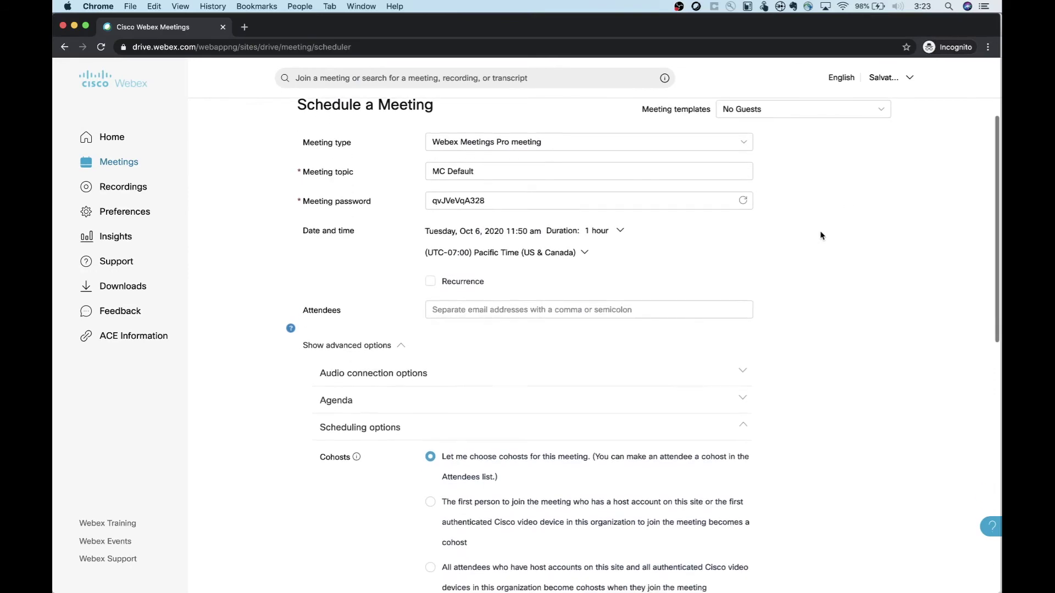
pyautogui.scroll(-7, 822, 236)
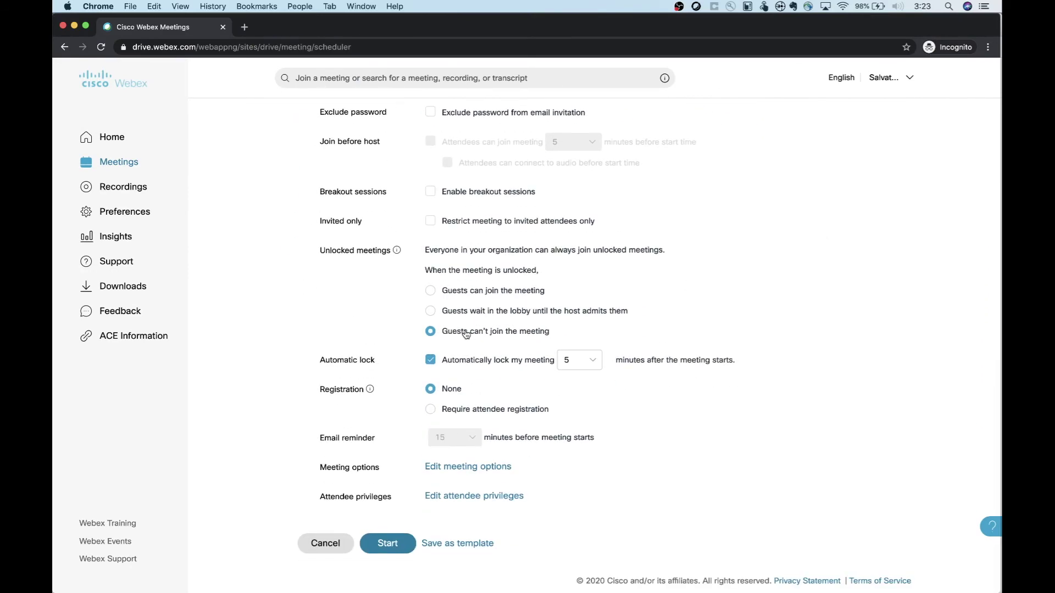
pyautogui.click(432, 292)
pyautogui.click(454, 501)
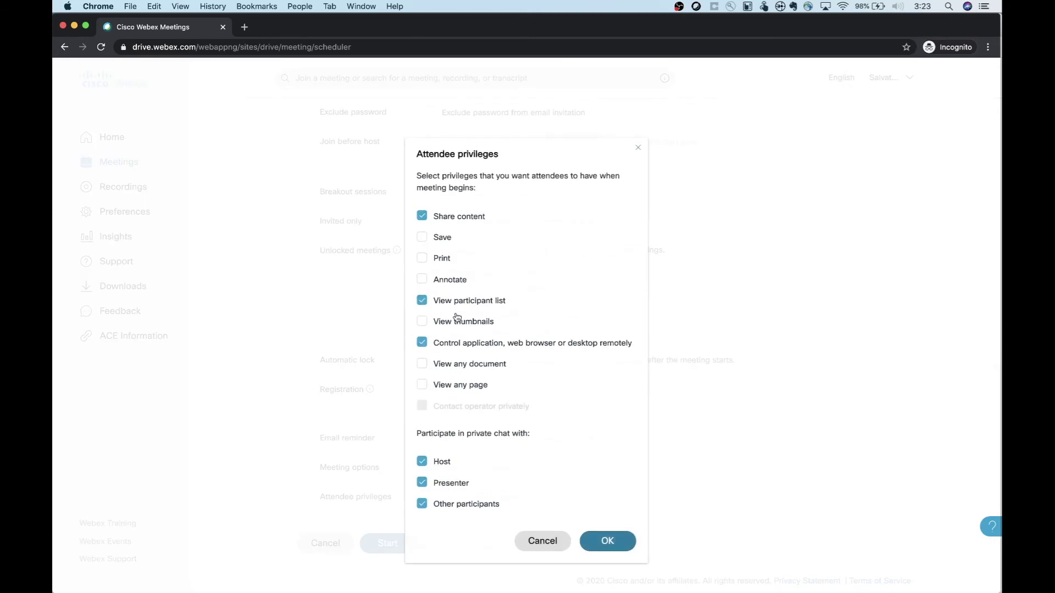
pyautogui.click(422, 216)
pyautogui.click(608, 541)
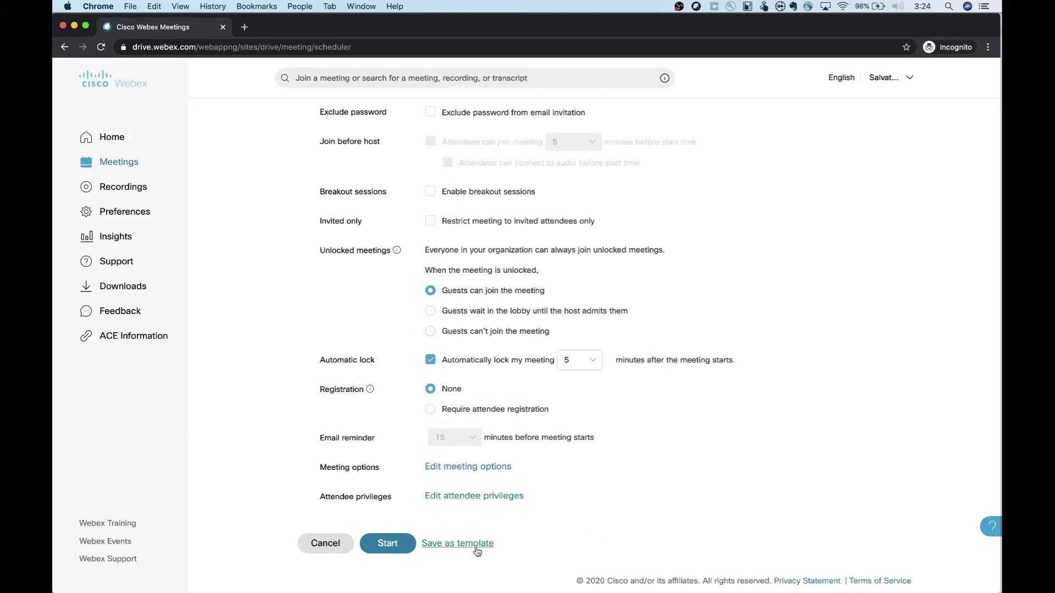
# - Save the current scheduling settings as a new meeting template named "No Content"
pyautogui.click(457, 543)
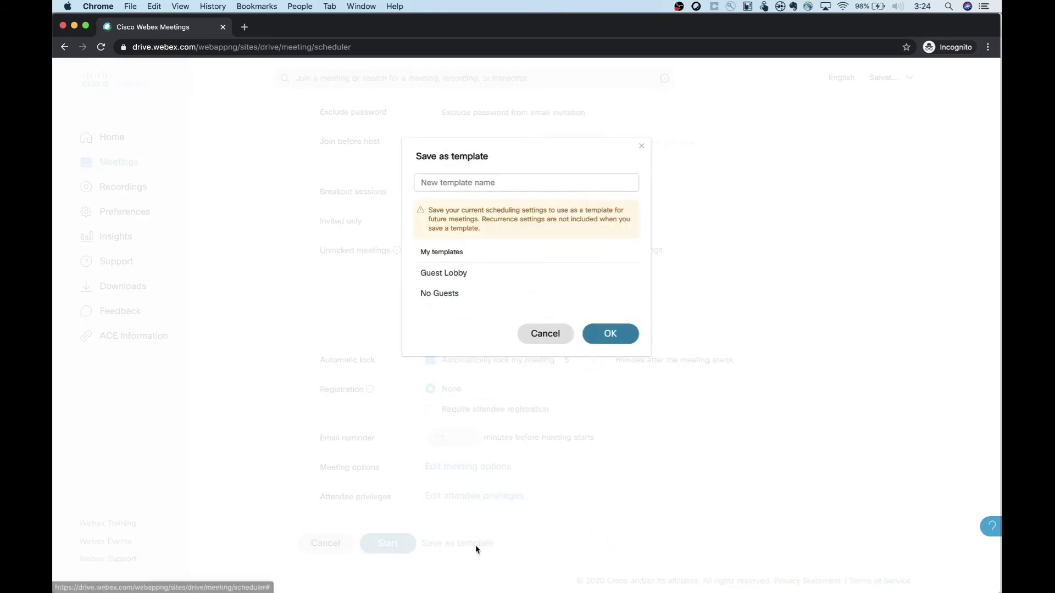
pyautogui.write('No Content')
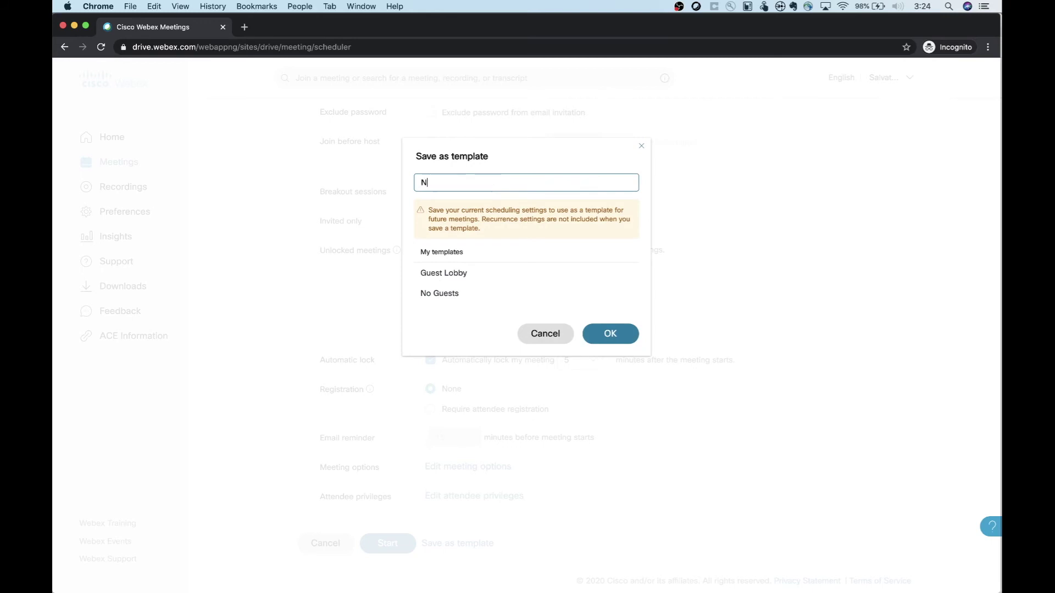
pyautogui.click(605, 335)
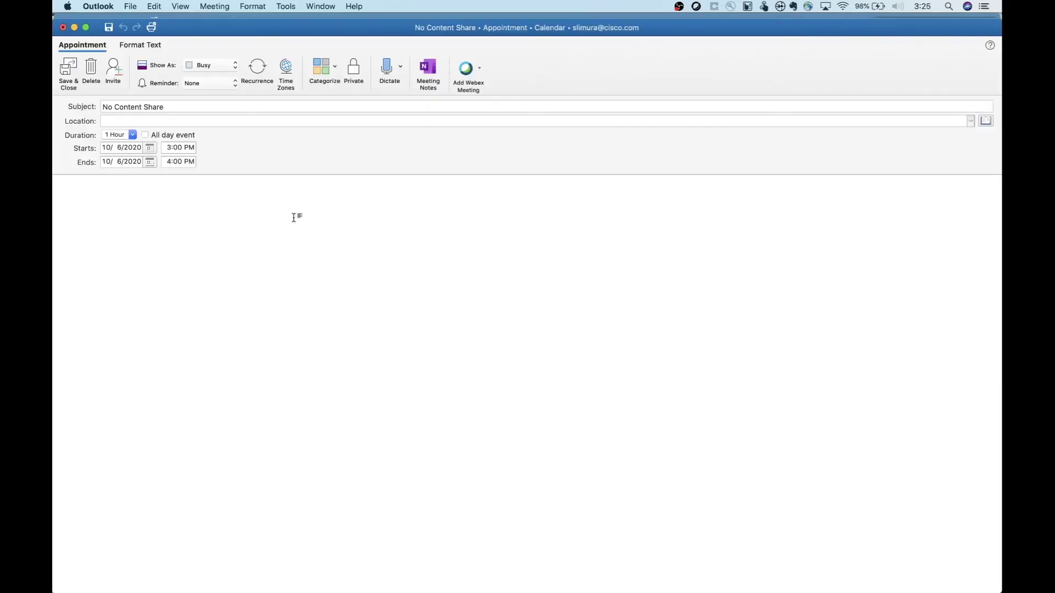
# - In Outlook, add a Webex meeting to the No Content Share appointment using the MC: No Content template
pyautogui.click(463, 80)
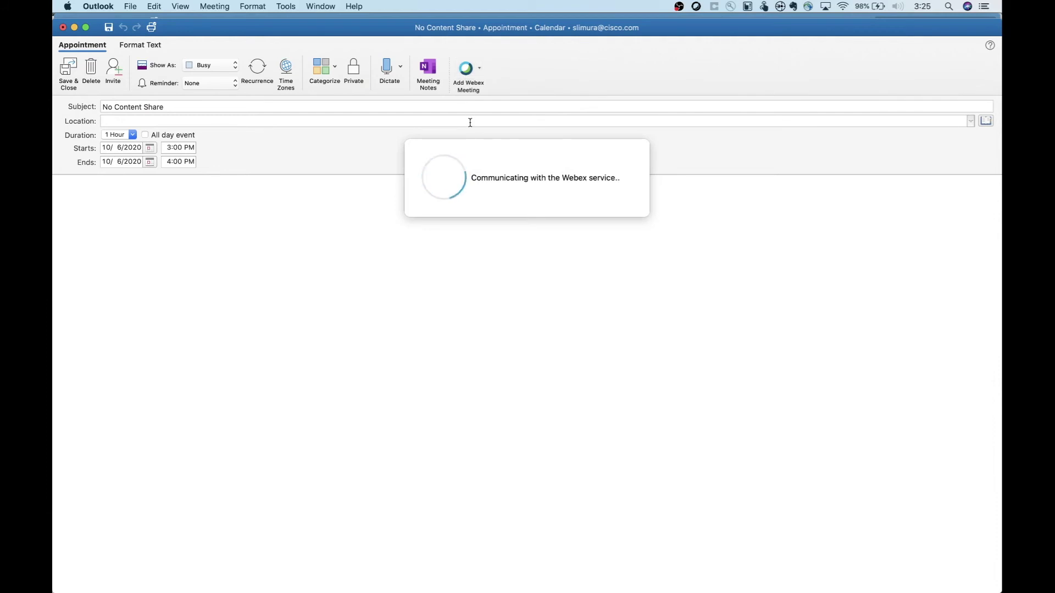
pyautogui.click(621, 44)
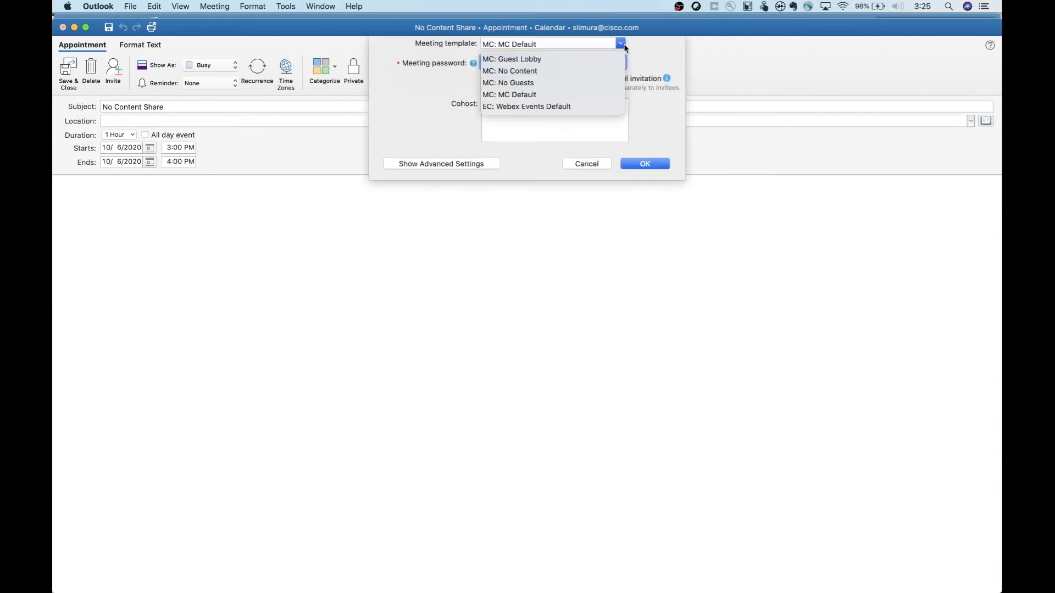
pyautogui.click(538, 72)
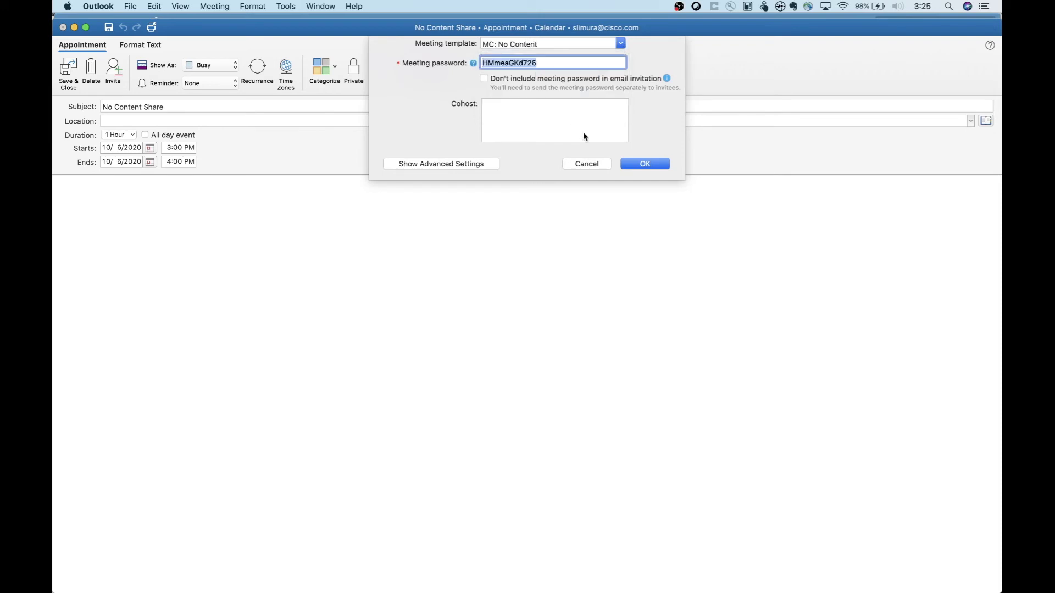
pyautogui.click(649, 168)
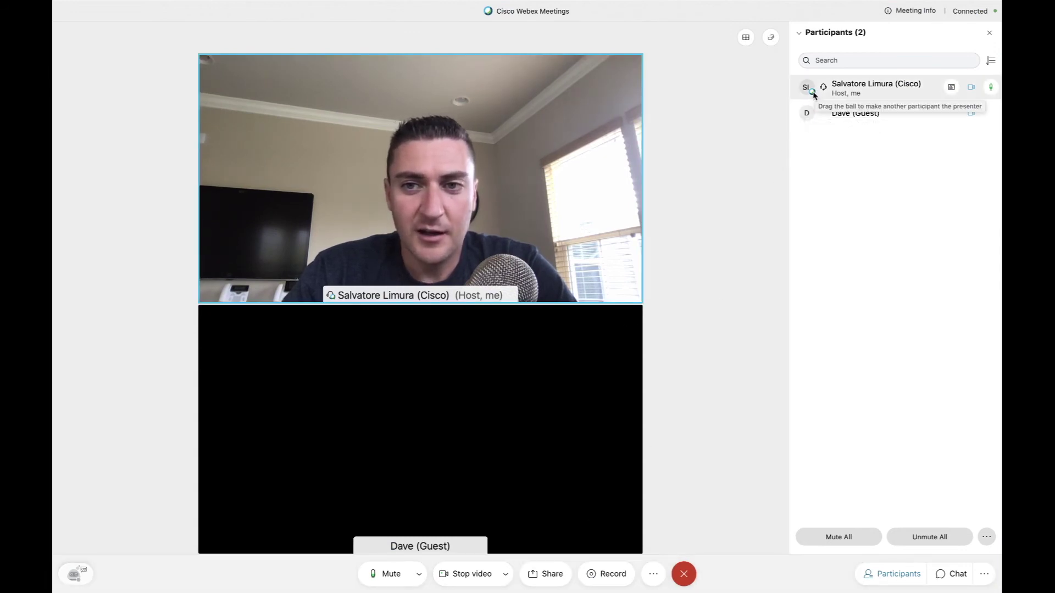
# - In the Webex meeting, make the guest the presenter and try to share content from the guest's side
pyautogui.moveTo(812, 91); pyautogui.dragTo(811, 116)
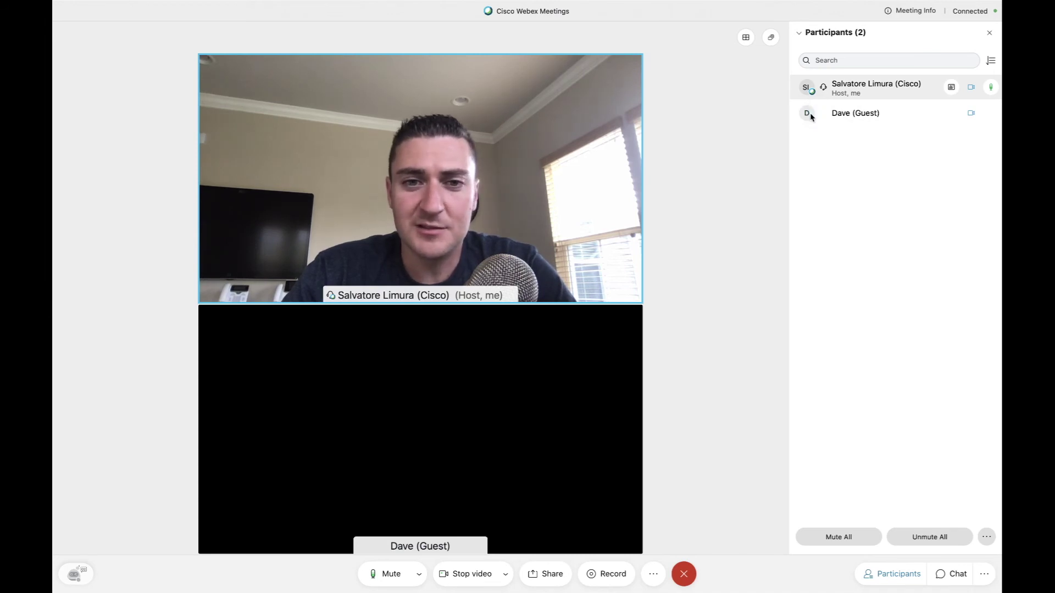
pyautogui.click(614, 333)
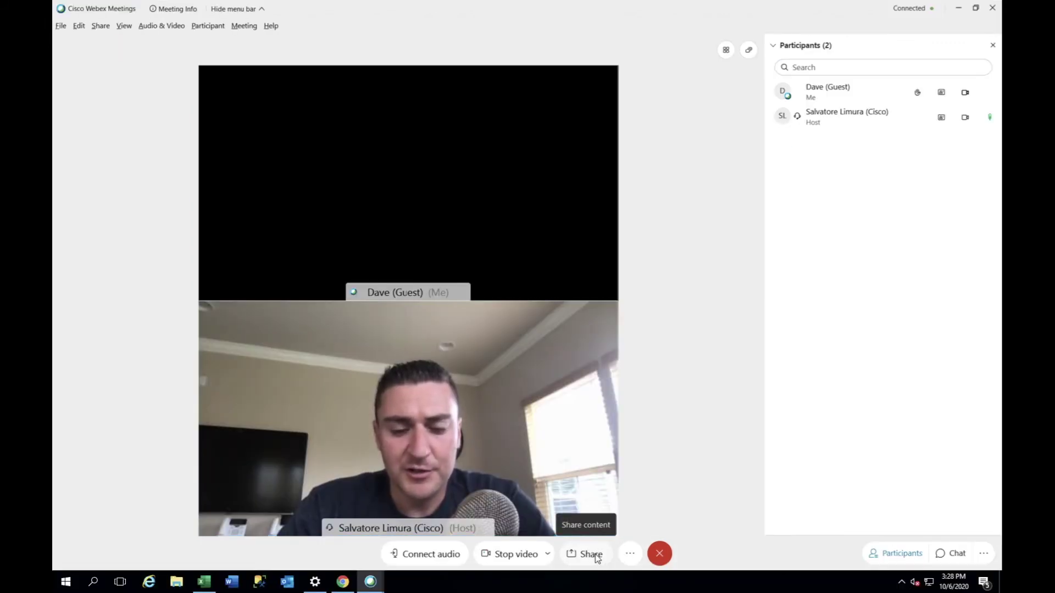
pyautogui.click(595, 556)
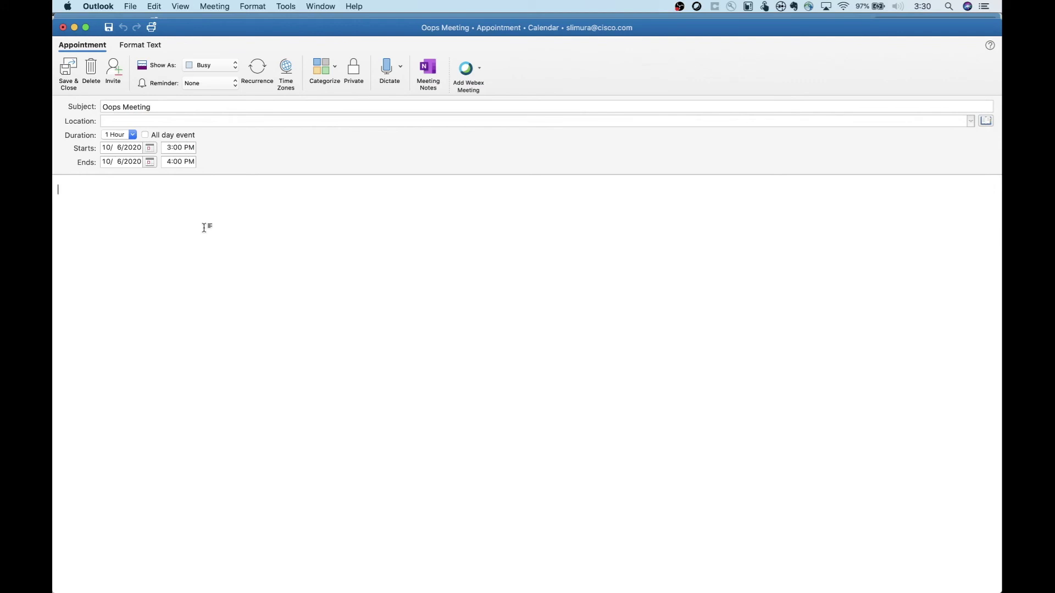
# - In Outlook, add a Webex meeting to the Oops Meeting appointment using MC: MC Default, with the audio connection set to Use VoIP only
pyautogui.click(465, 69)
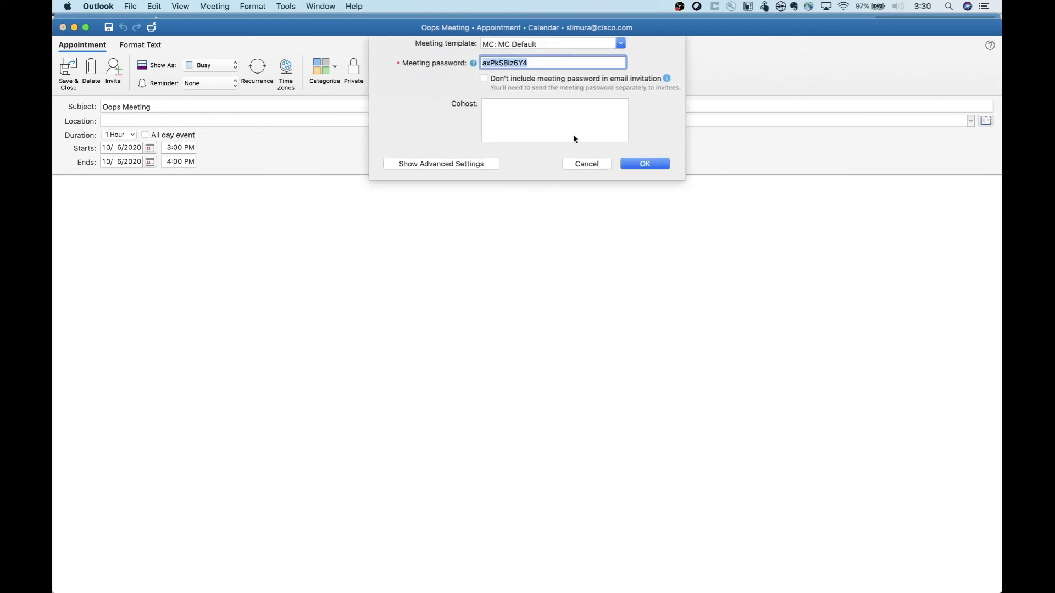
pyautogui.click(646, 164)
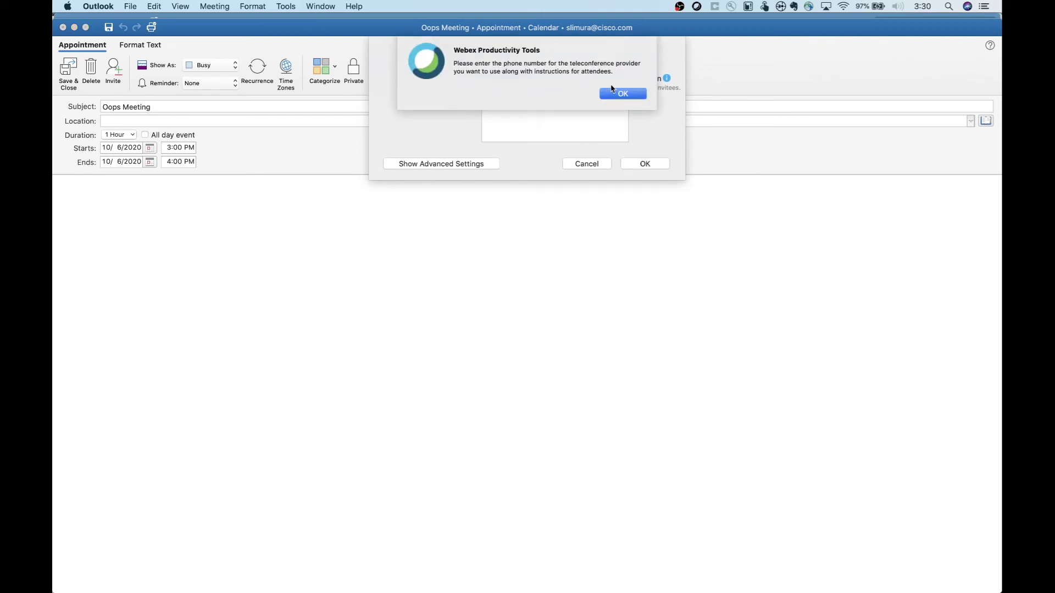
pyautogui.click(612, 90)
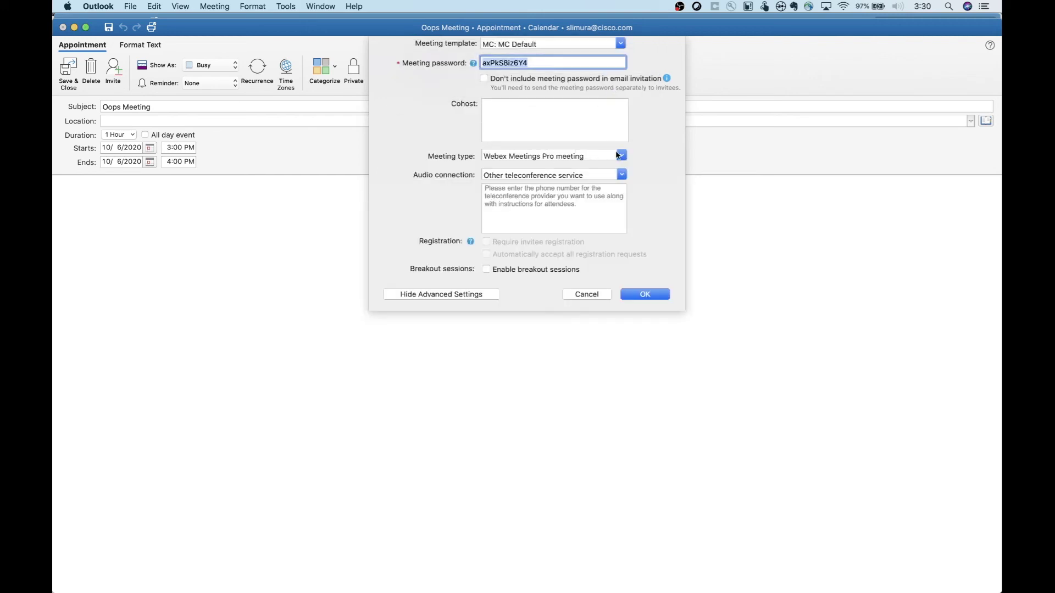
pyautogui.click(623, 156)
pyautogui.click(631, 155)
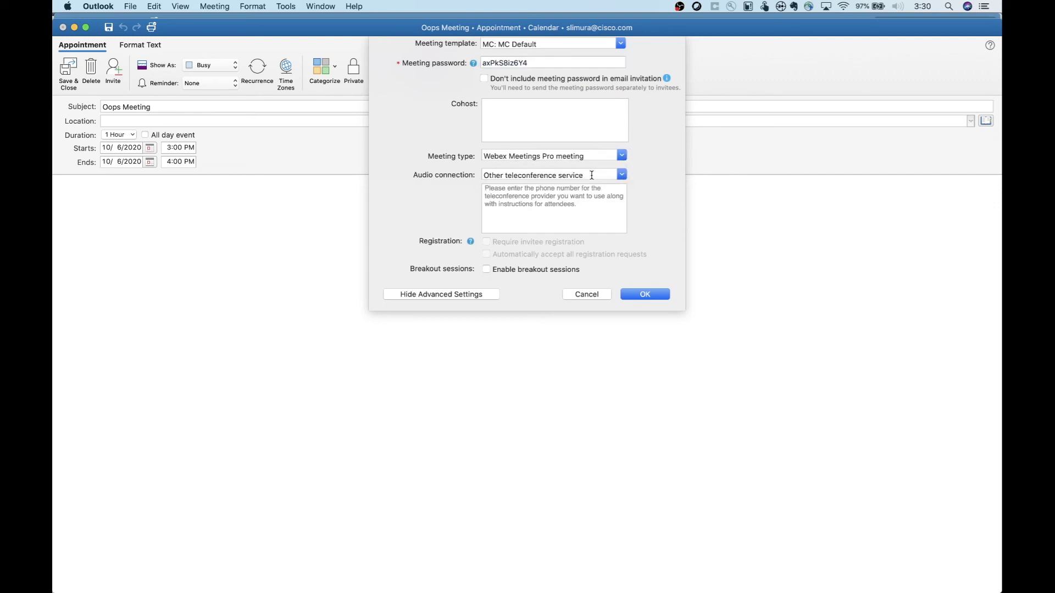
pyautogui.click(622, 175)
pyautogui.click(559, 202)
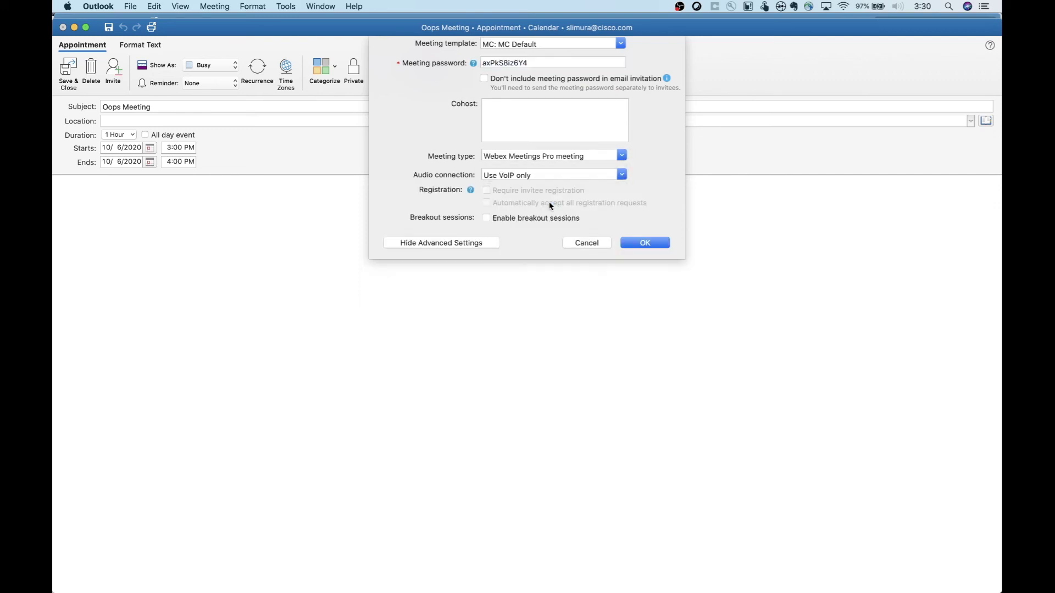
pyautogui.click(645, 244)
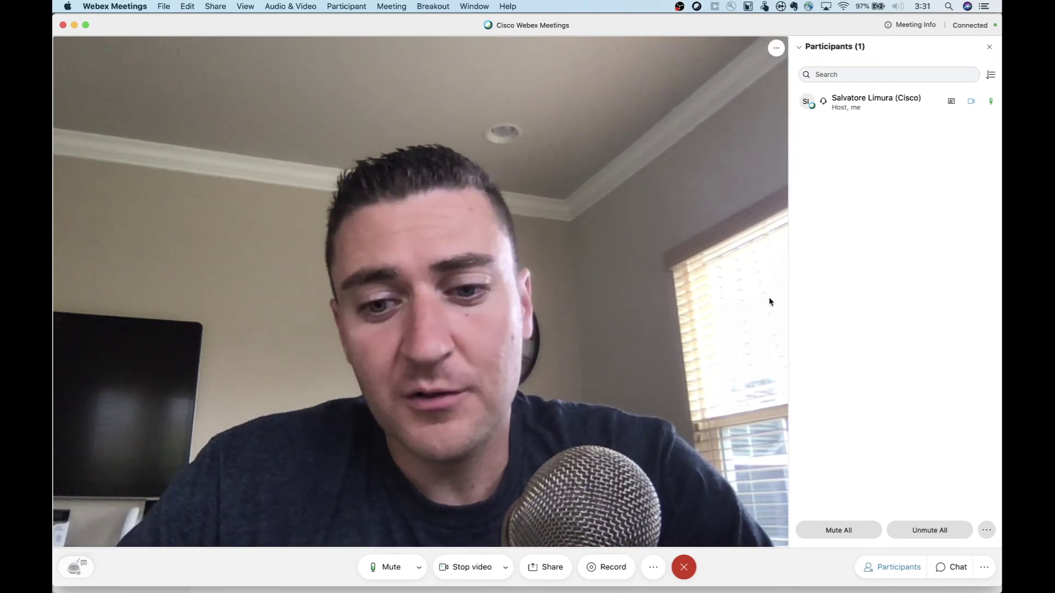
# - In the running Webex meeting, lock the meeting and turn off Anyone Can Share for participants
pyautogui.click(651, 569)
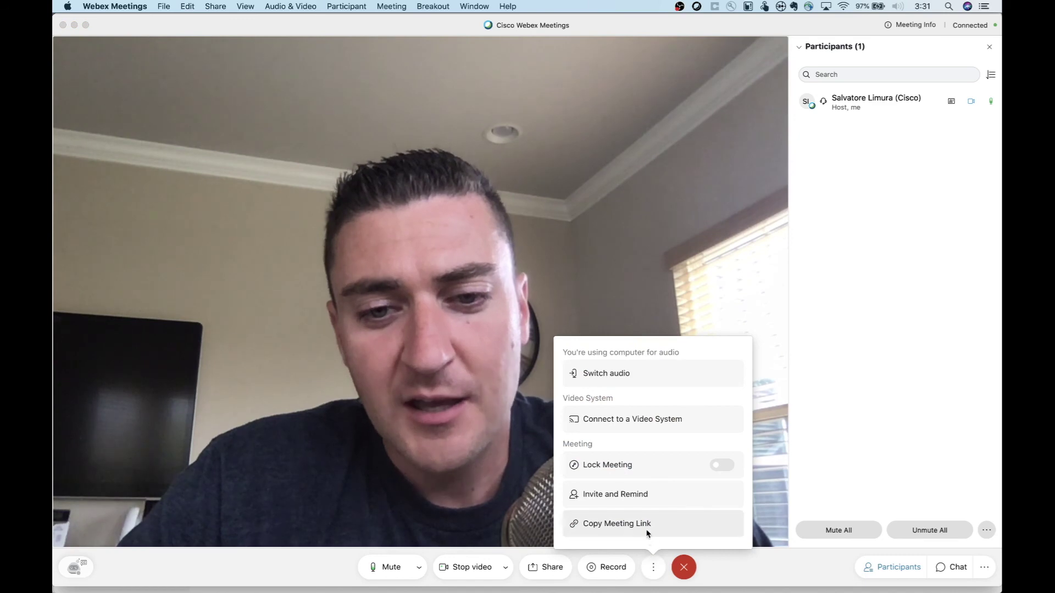
pyautogui.click(718, 466)
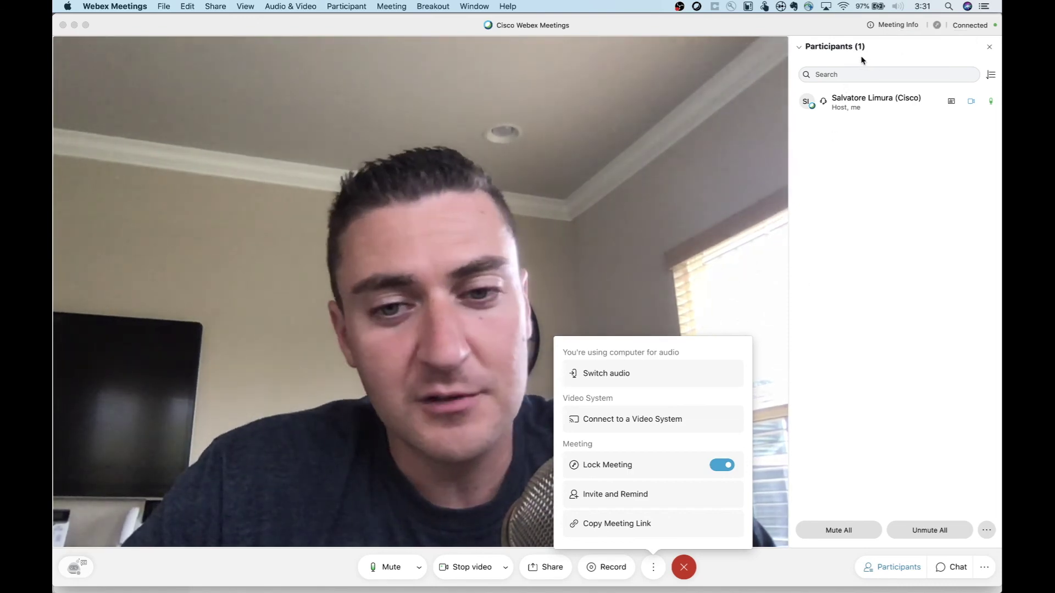
pyautogui.click(843, 261)
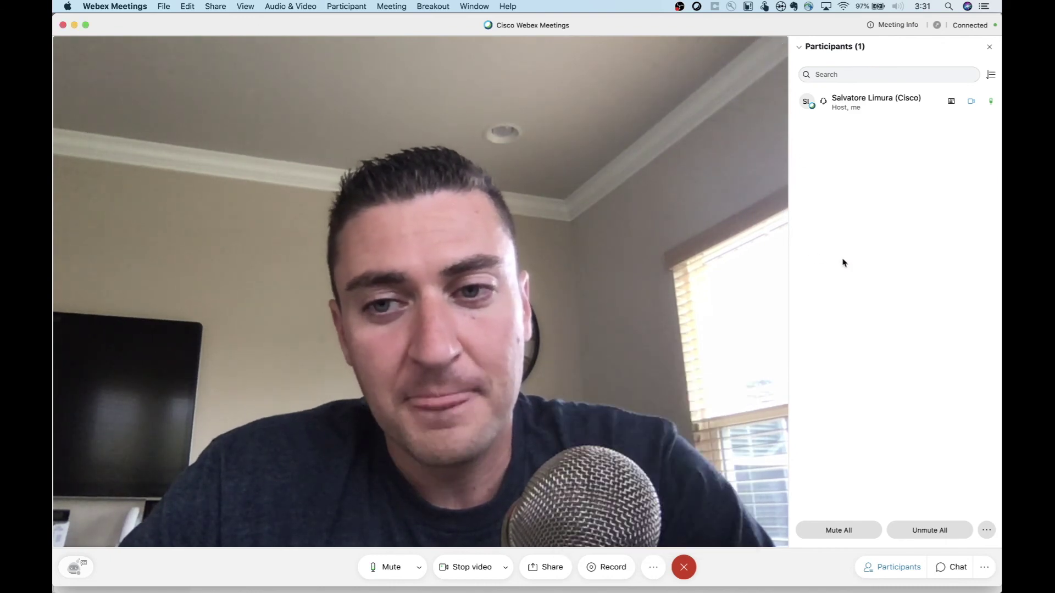
pyautogui.click(361, 6)
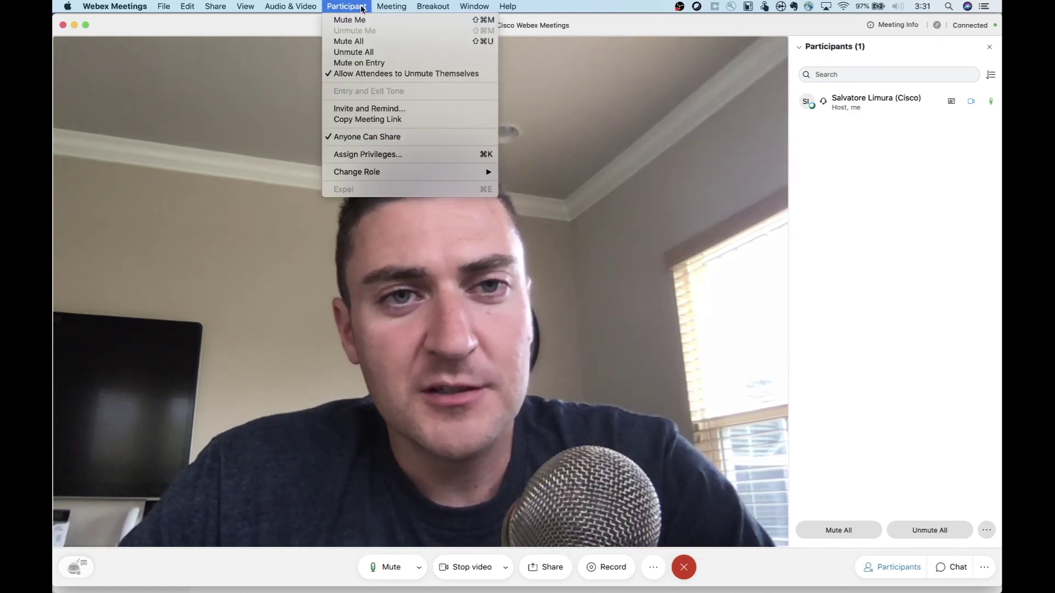
pyautogui.click(373, 137)
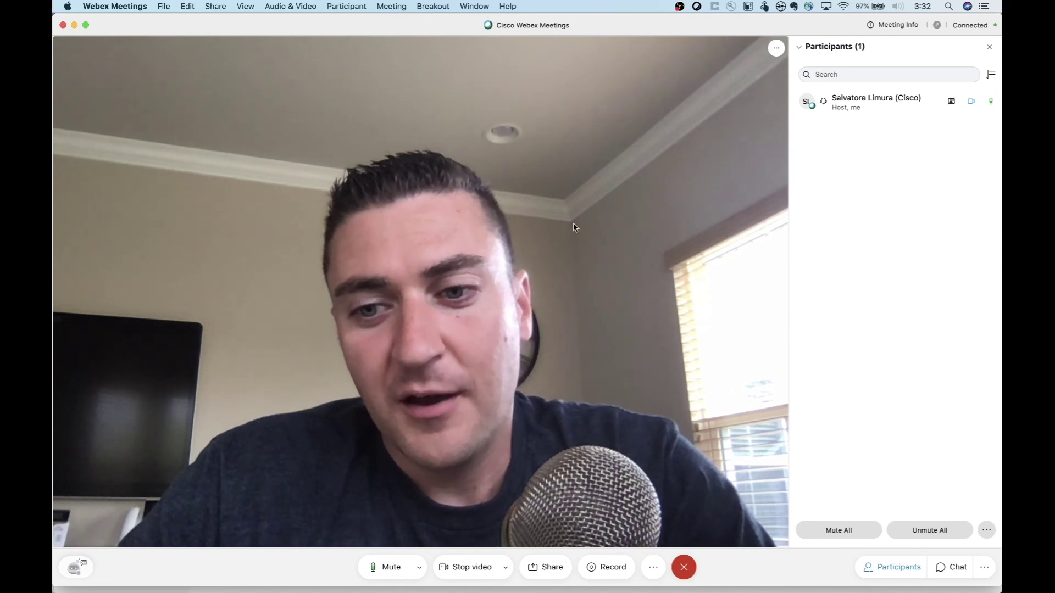